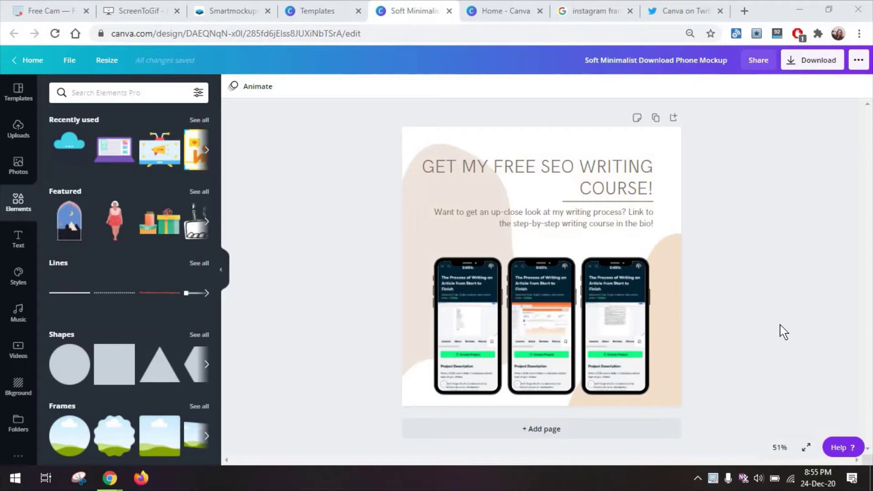
Close the Soft Minimalist phone mockup design, search the Canva templates for "mockup" and look through the designs.
key("ctrl+w")
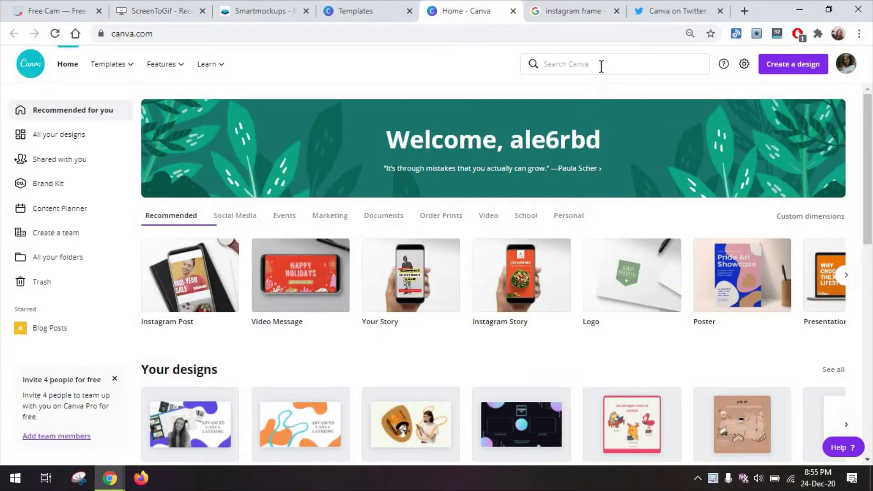
left_click(601, 63)
type("mockup")
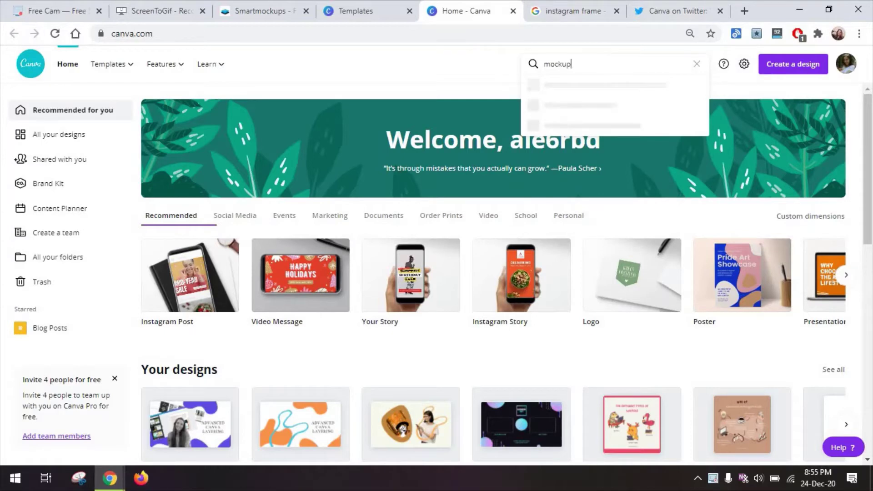
key("Return")
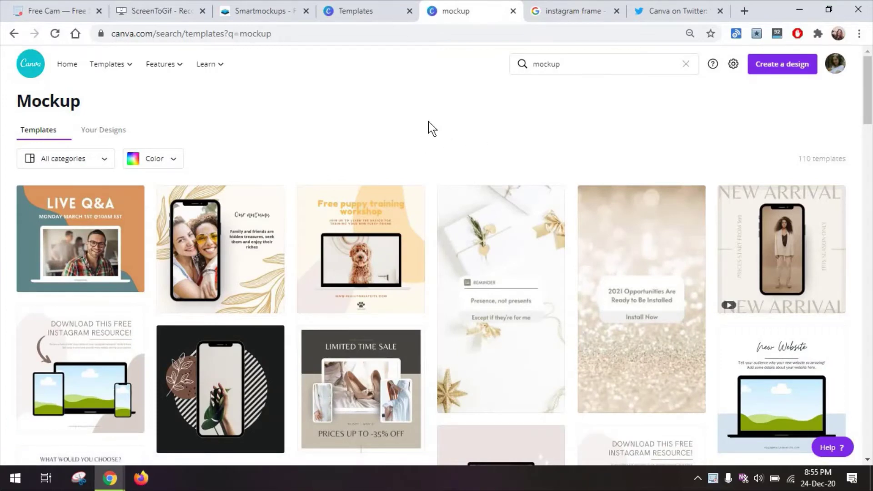
scroll(428, 122, "down", 3)
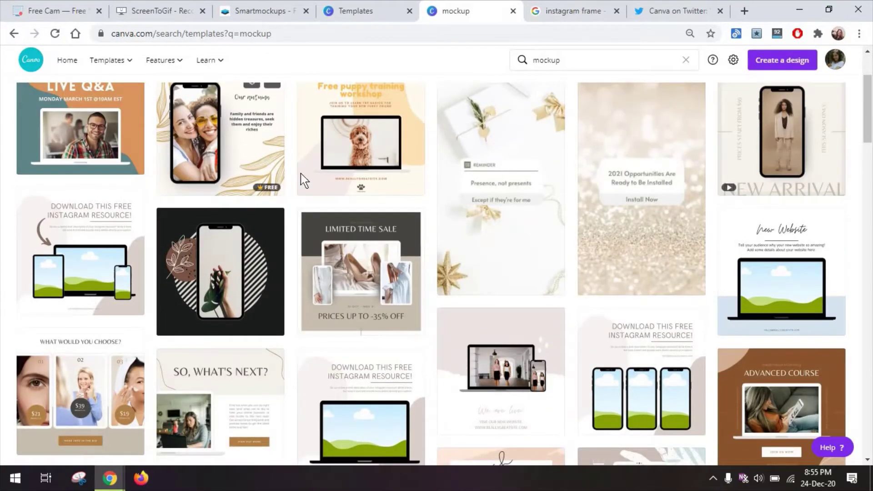
scroll(546, 214, "down", 3)
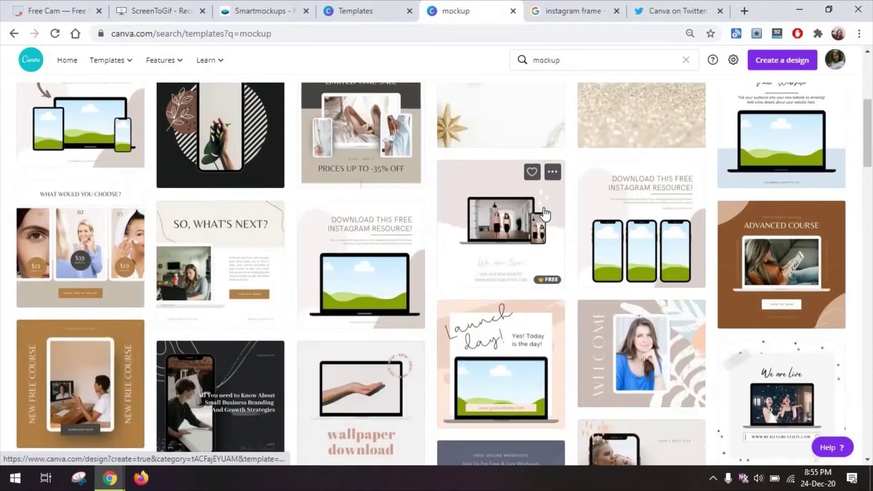
scroll(546, 214, "down", 5)
scroll(553, 199, "down", 6)
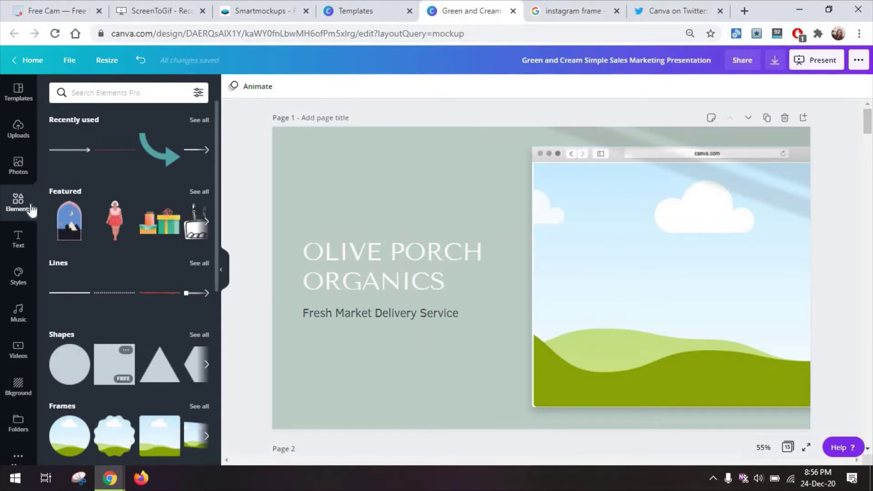
View the full frames collection in the elements library, and search the photo library for "laptop".
scroll(93, 285, "down", 5)
left_click(192, 215)
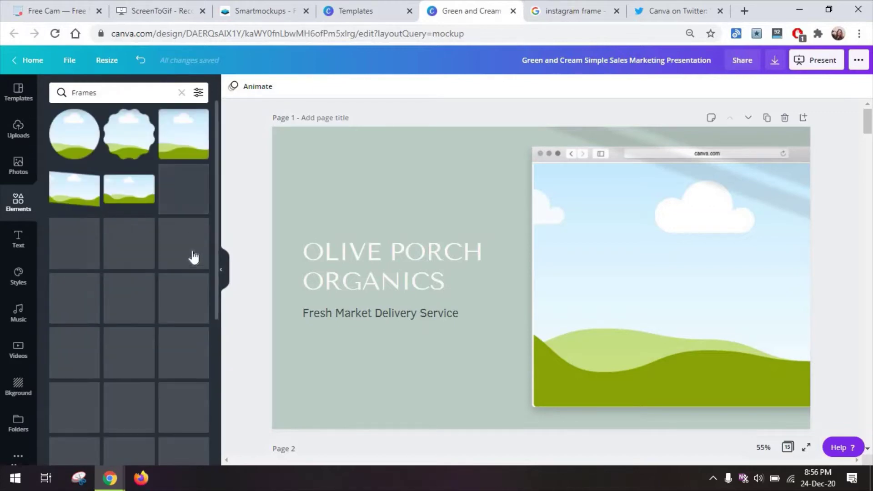
left_click(25, 173)
left_click(122, 98)
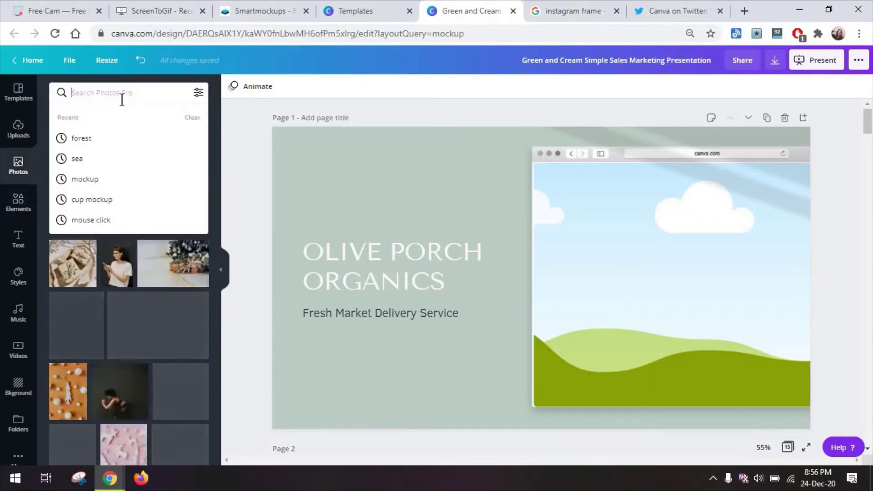
type("laptop")
key("Return")
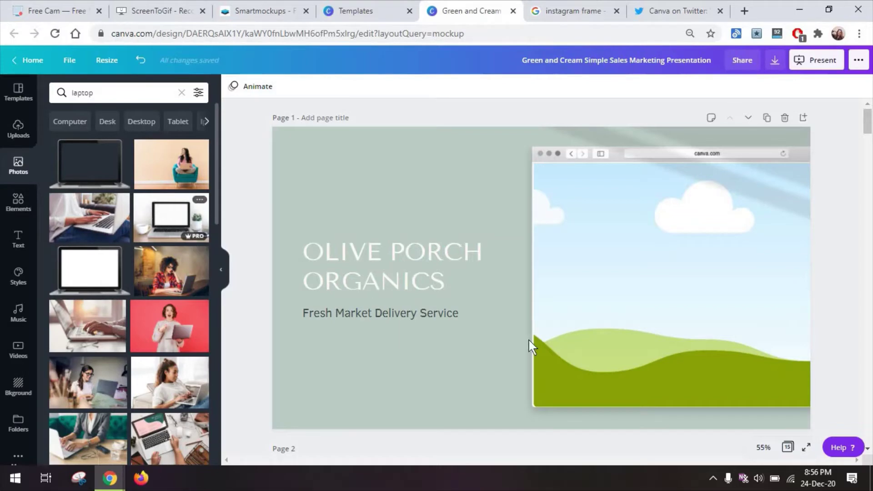
Place the photo of a blank-screen laptop with a coffee cup and succulent in the centre of page 1.
scroll(72, 291, "down", 5)
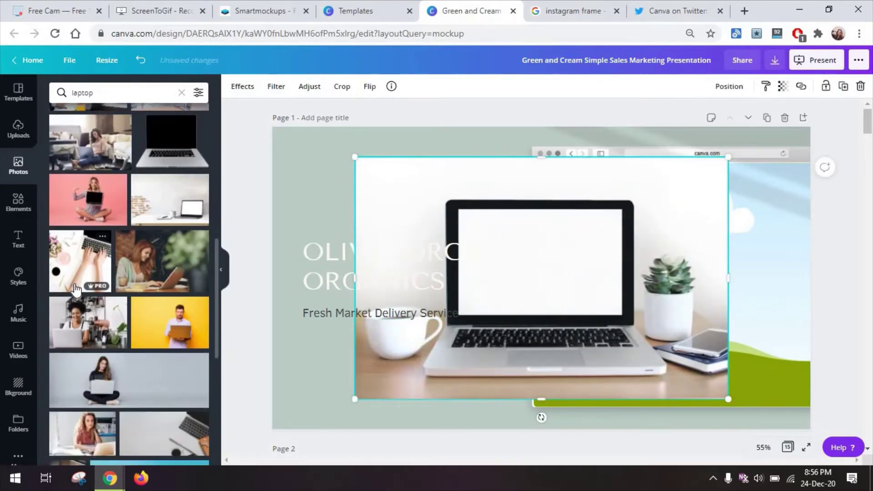
scroll(76, 289, "down", 6)
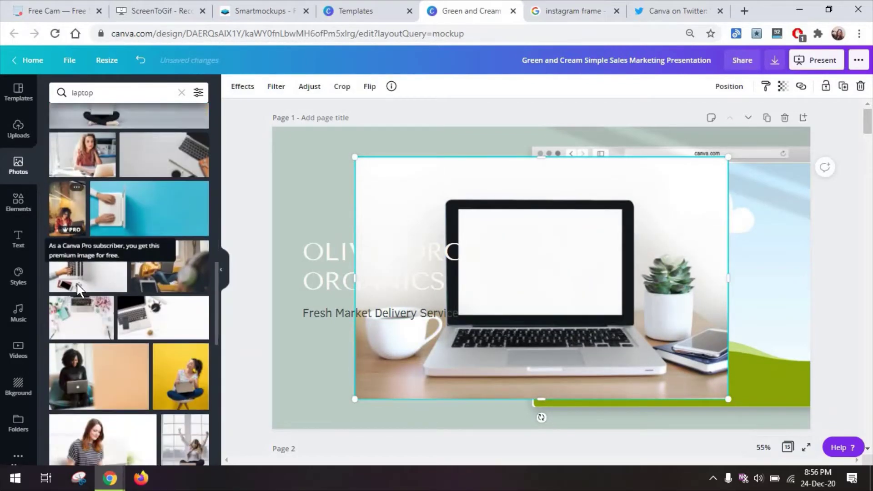
scroll(78, 289, "down", 10)
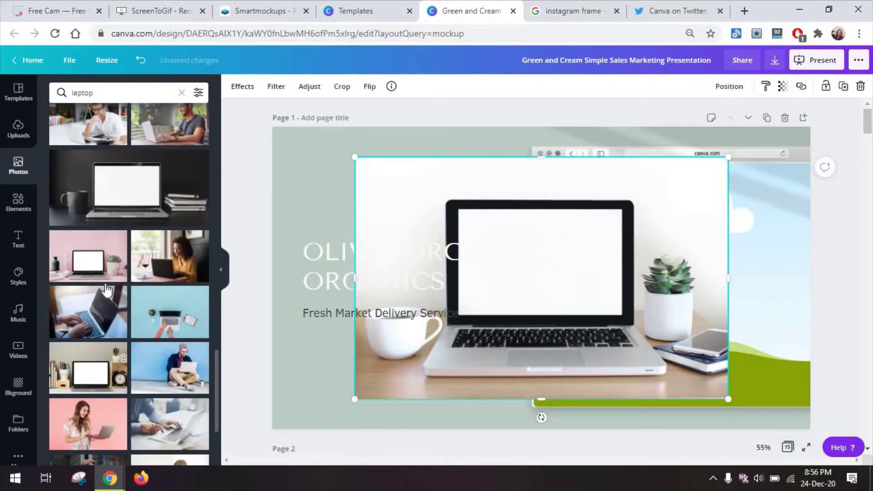
scroll(106, 290, "down", 6)
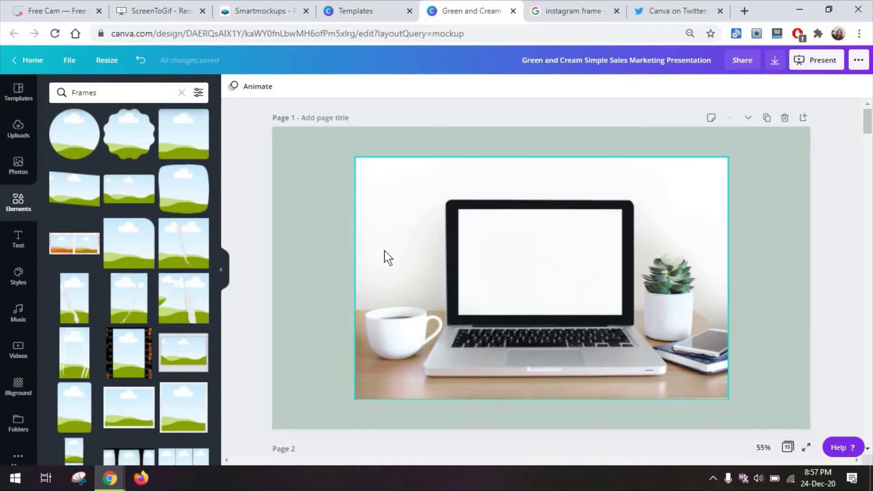
scroll(130, 207, "down", 4)
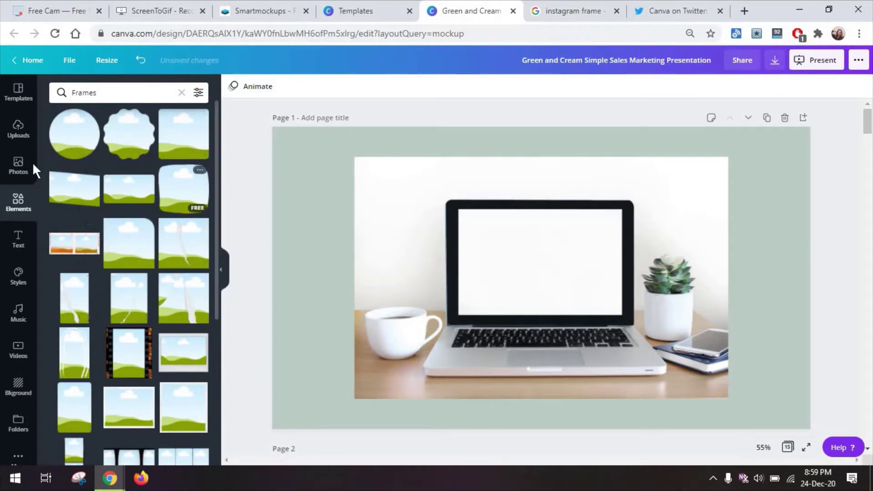
Place the uploaded editor screenshot on page 1 and scale it to the height of the laptop's screen.
left_click(18, 130)
scroll(119, 227, "down", 4)
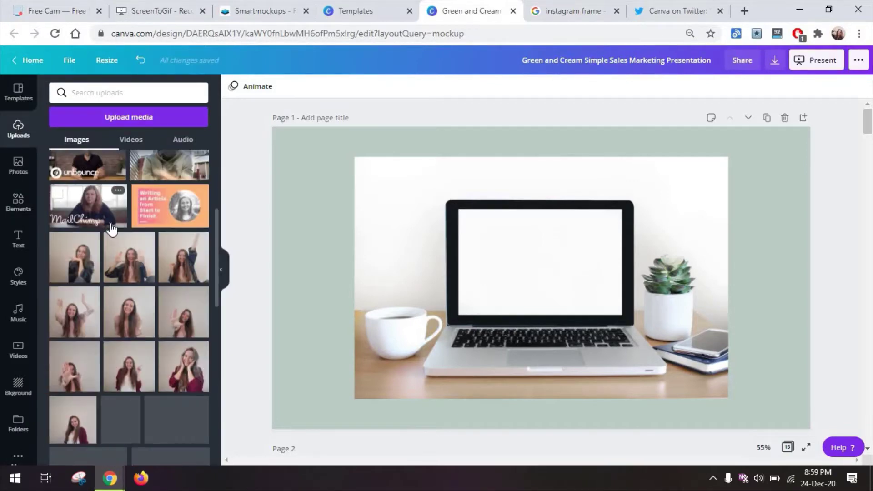
scroll(124, 223, "up", 4)
left_click_drag(141, 189, 592, 293)
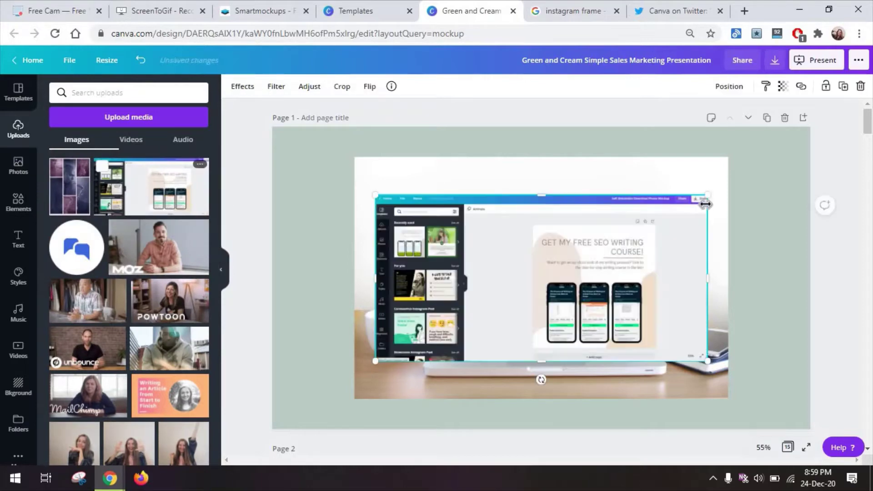
left_click_drag(711, 200, 569, 245)
left_click_drag(471, 295, 550, 249)
left_click_drag(671, 317, 681, 320)
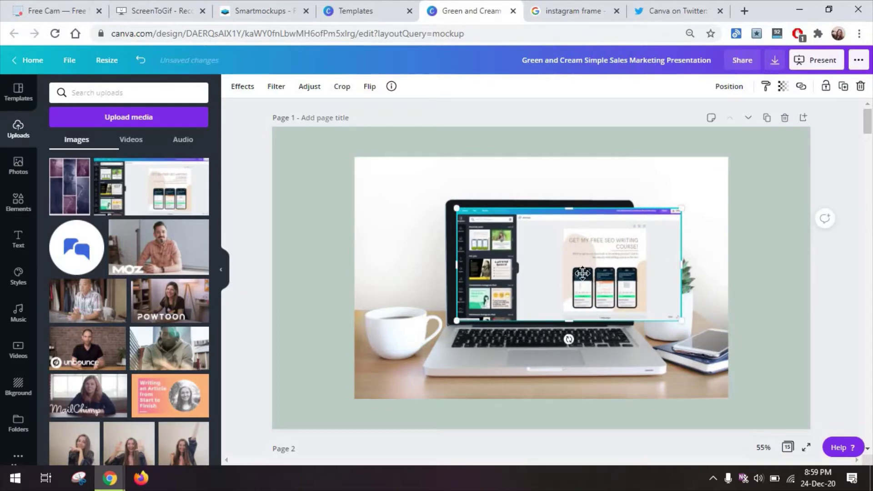
Crop the screenshot's width so that it ends at the edge of the laptop's screen.
double_click(560, 269)
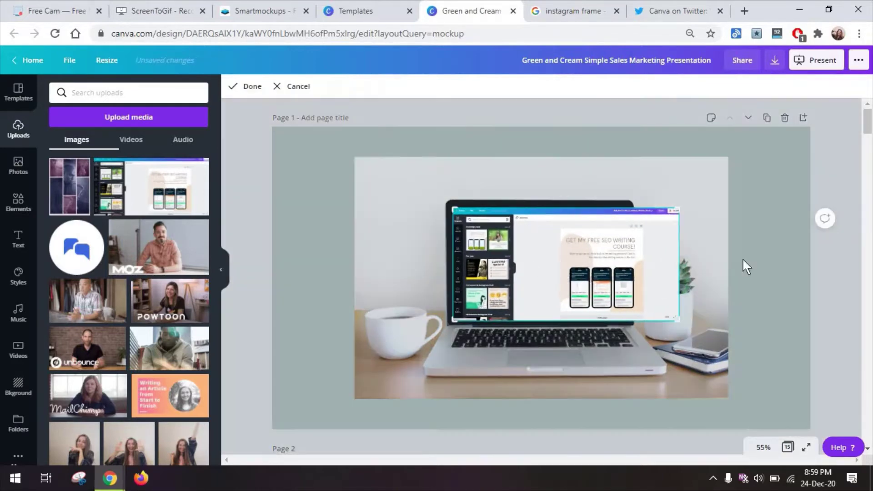
left_click_drag(678, 320, 627, 315)
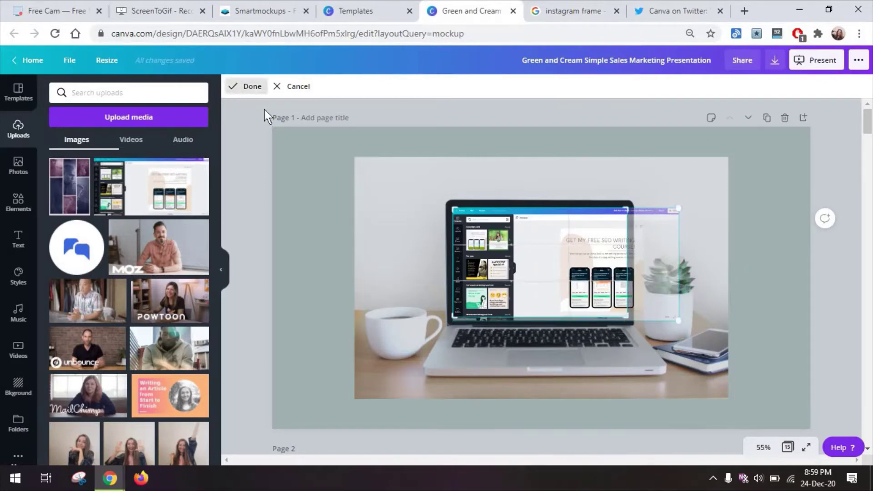
left_click(255, 87)
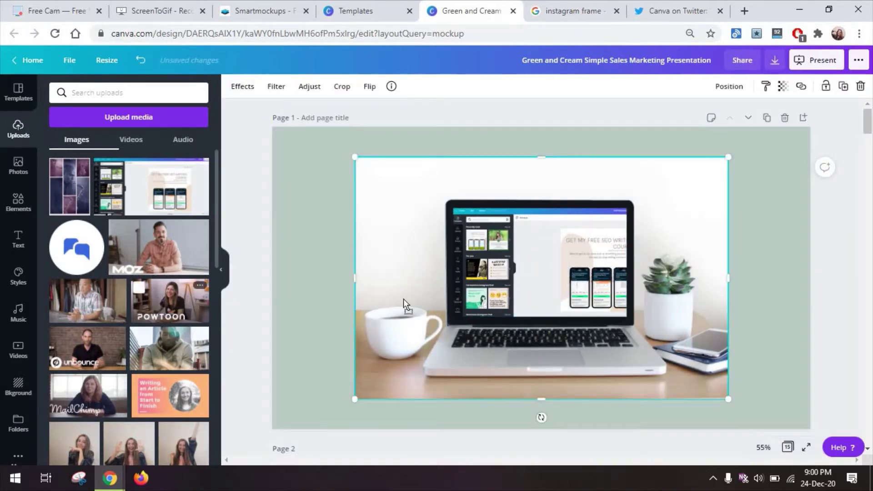
Replace the image on the laptop's screen with the uploaded Powtoon picture, and that one with the Unbounce picture.
left_click_drag(403, 299, 478, 282)
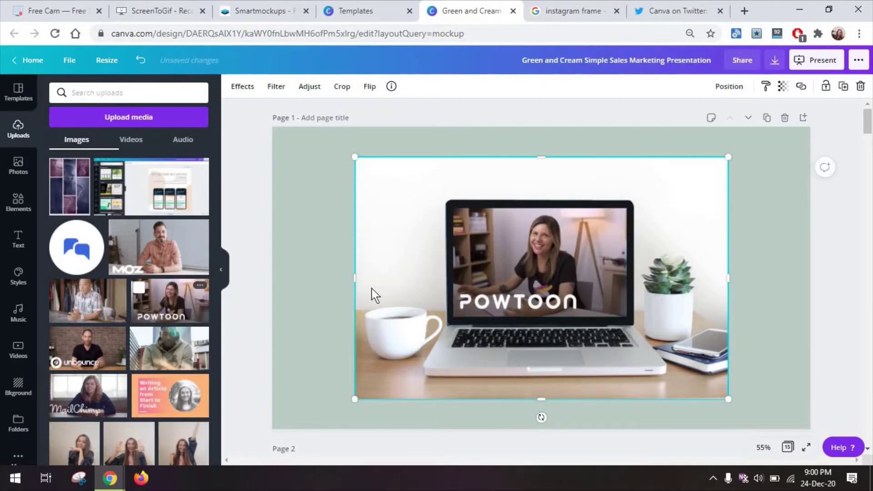
left_click_drag(82, 366, 492, 285)
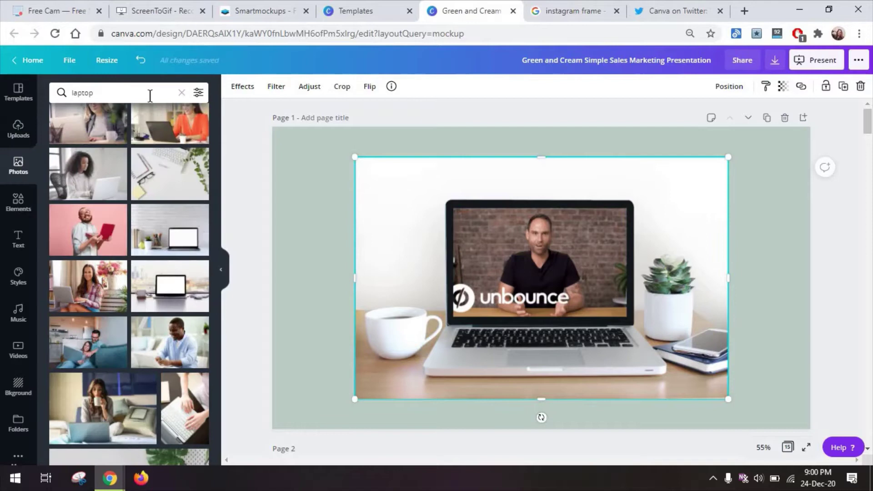
Search the photo library for "mockup" and narrow the results to the suggested topic Desk flatlay.
left_click(150, 96)
type("mockup")
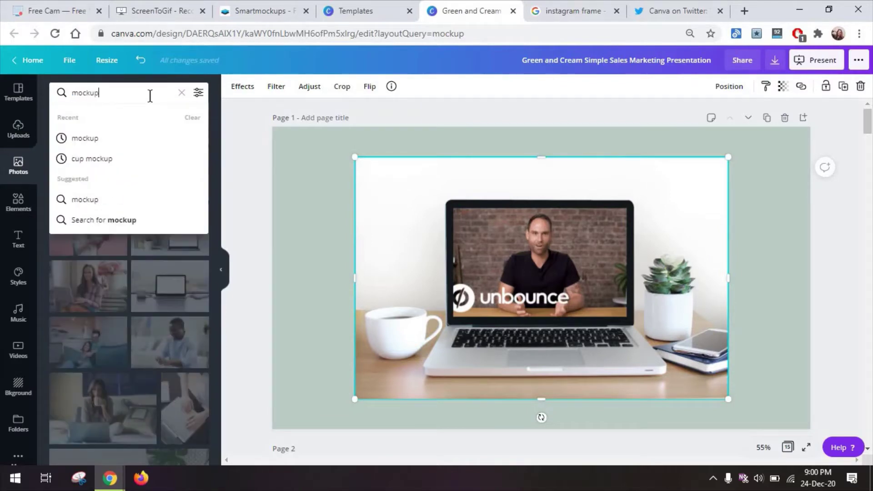
key("Return")
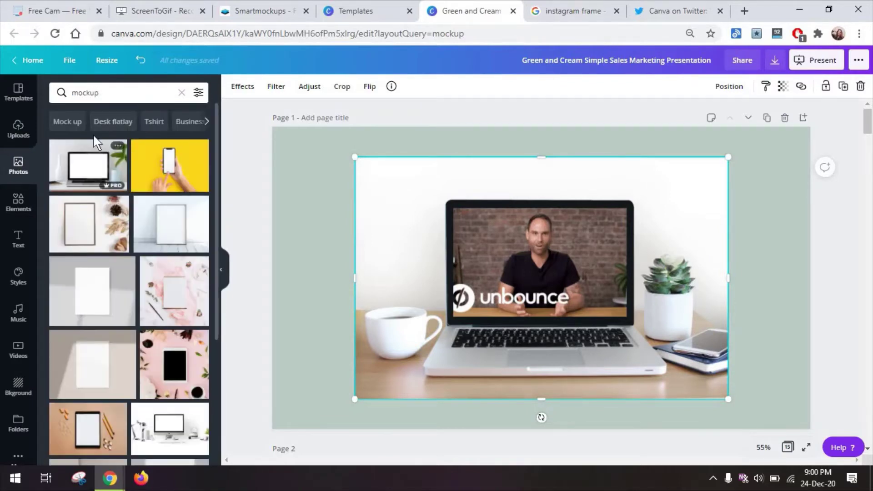
left_click(119, 126)
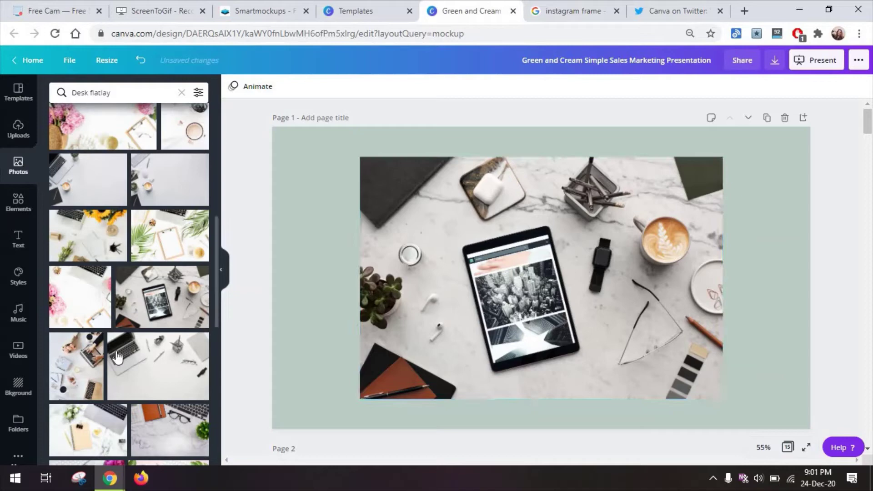
Replace the tablet photo on page 1 with the pink desk flatlay showing a keyboard, glasses and green leaves.
scroll(105, 342, "down", 3)
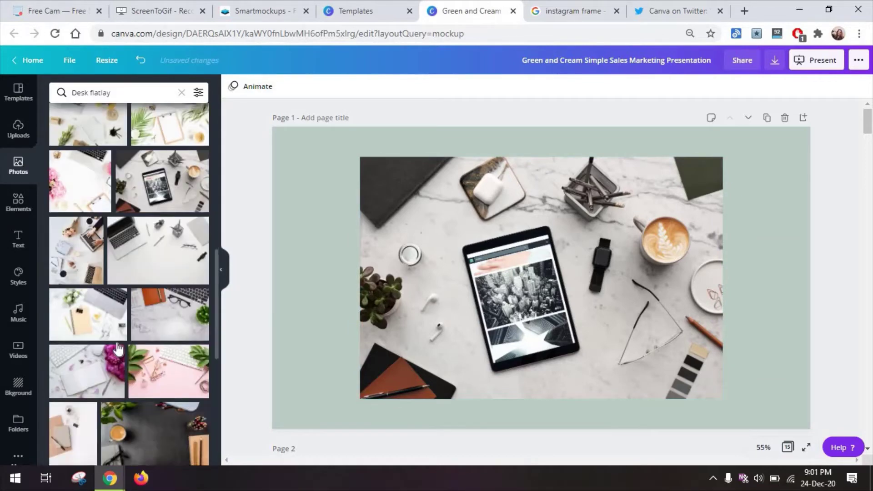
left_click_drag(167, 359, 450, 332)
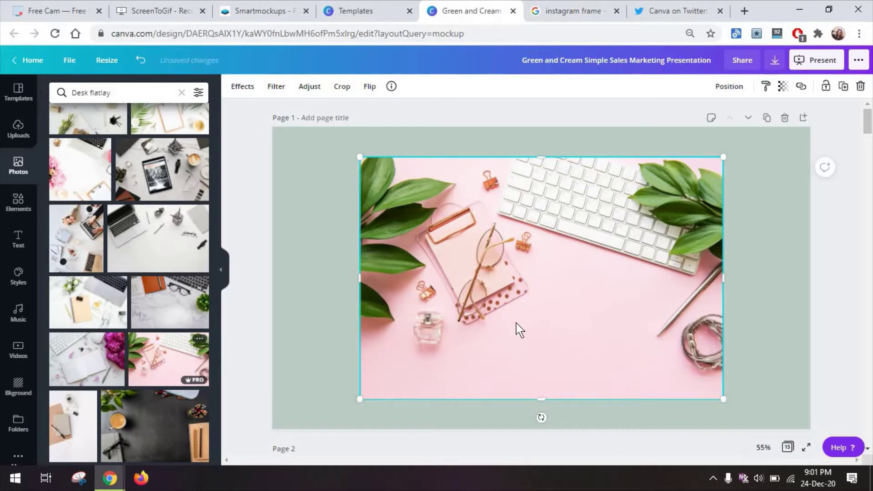
Search the elements library for "mockup" and look through the available graphics.
left_click(18, 203)
left_click(109, 92)
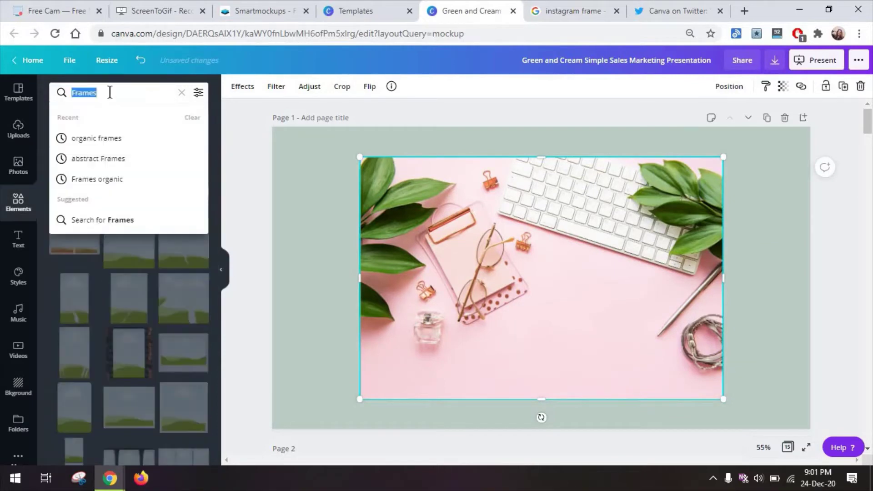
type("mockup")
key("Return")
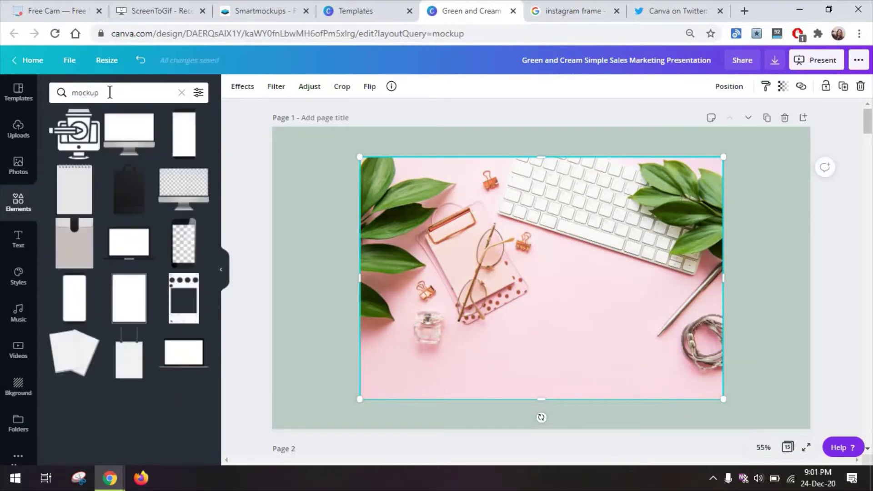
scroll(132, 187, "down", 5)
scroll(132, 189, "down", 10)
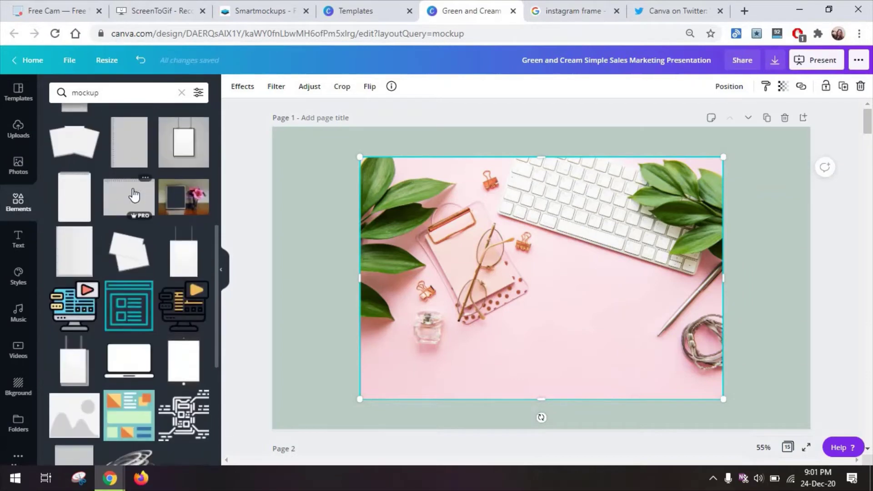
Refine the elements search to "mockup phone".
left_click(126, 93)
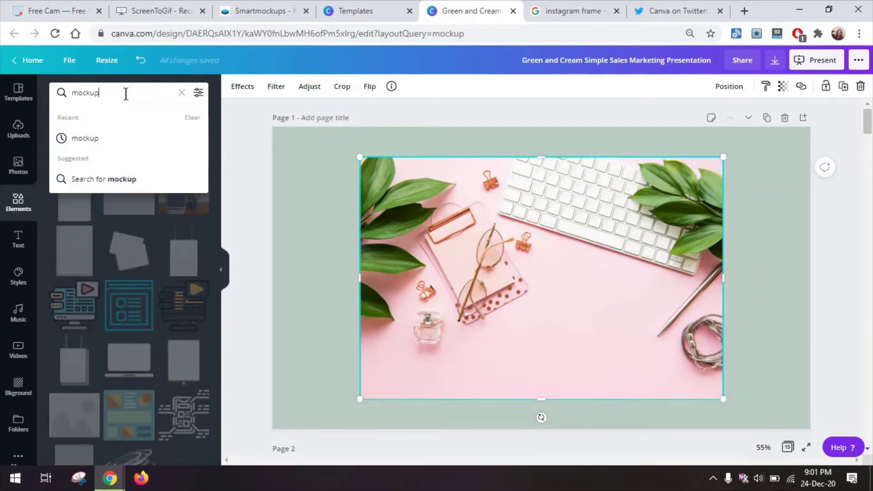
type("phone")
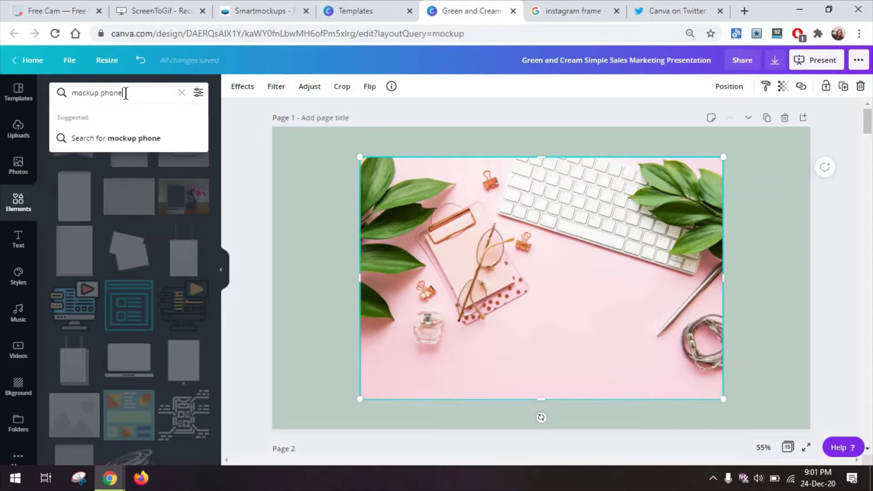
key("Return")
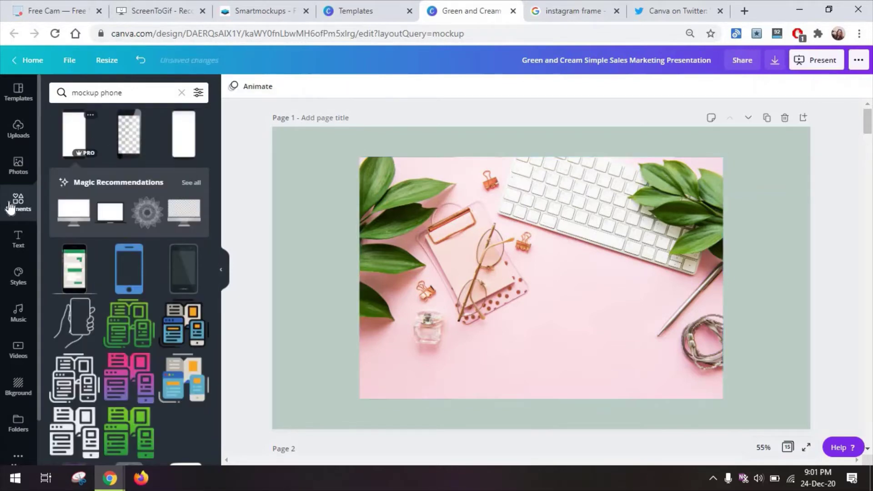
Add the smartphone frame from the full frames collection on top of the pink desk photo.
left_click(10, 204)
left_click(197, 215)
scroll(155, 249, "down", 3)
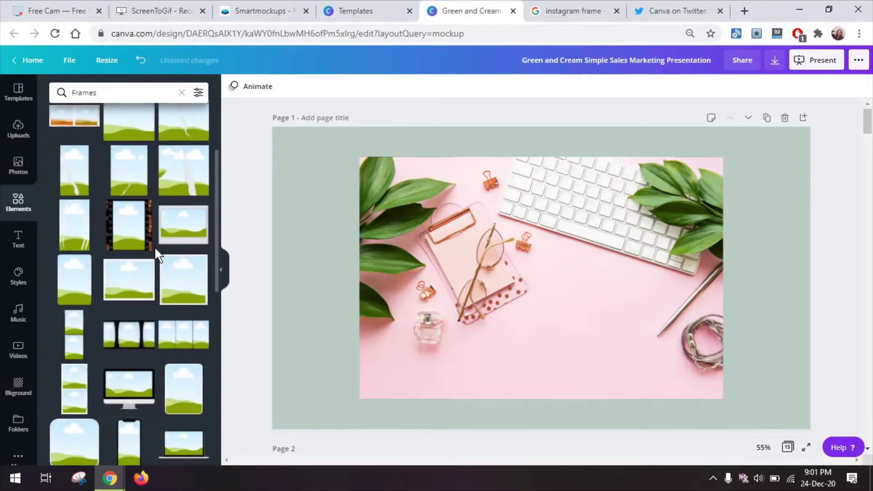
scroll(154, 246, "down", 3)
left_click(131, 313)
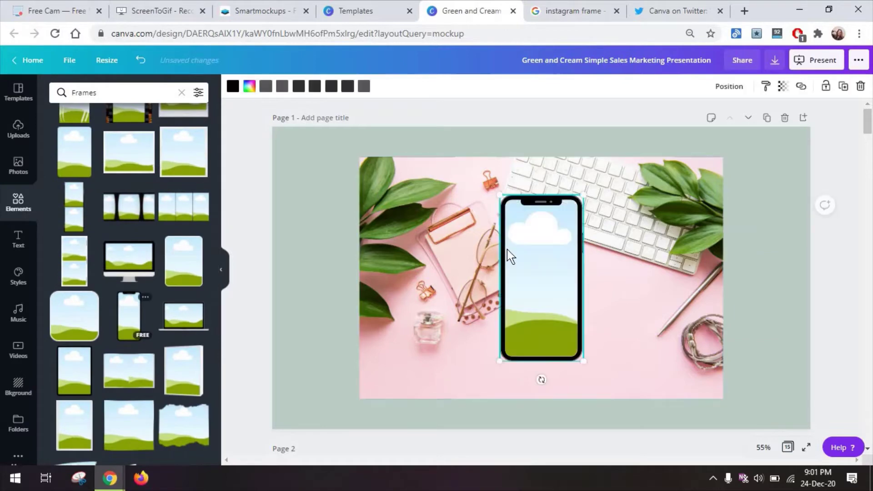
Shrink and tilt the smartphone frame on the pink desk below the keyboard, and fill it with the uploaded phone mockup screenshot.
left_click_drag(578, 230, 588, 302)
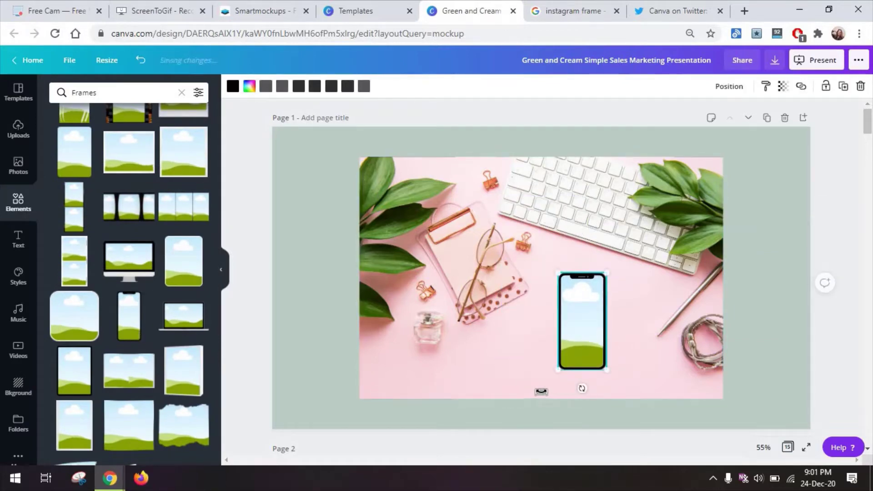
left_click_drag(582, 387, 532, 367)
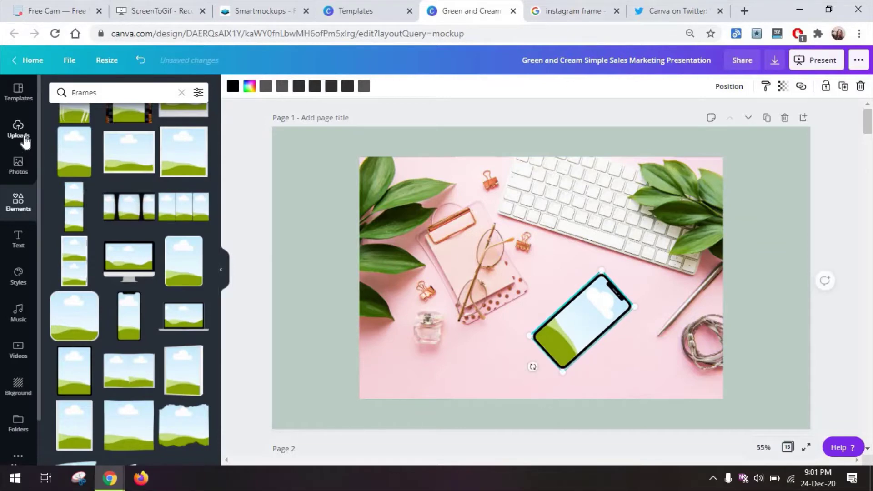
left_click(19, 136)
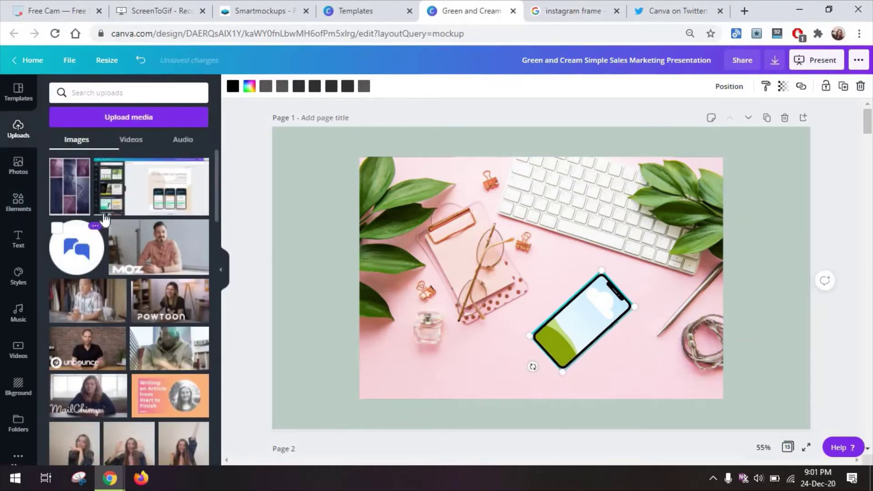
left_click_drag(327, 249, 591, 341)
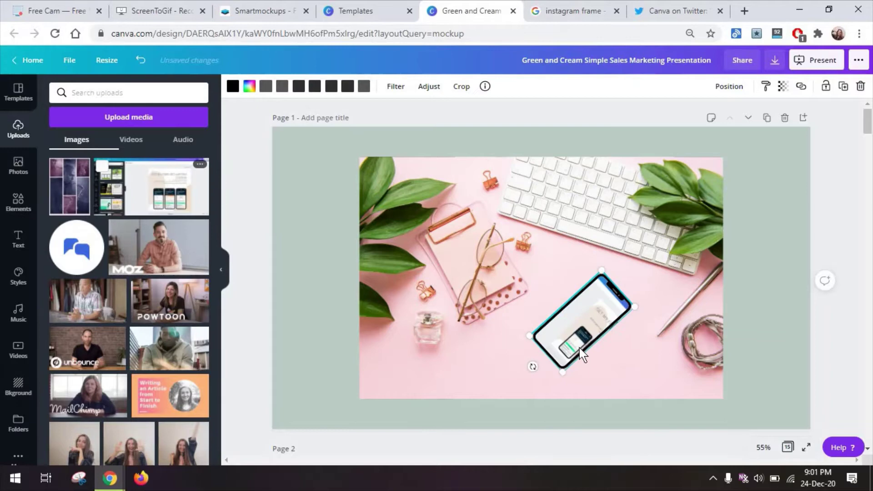
Delete the pink desk photo and phone frame from page 1, and search the photos for "mockup".
left_click_drag(315, 408, 795, 151)
key("Delete")
left_click(16, 172)
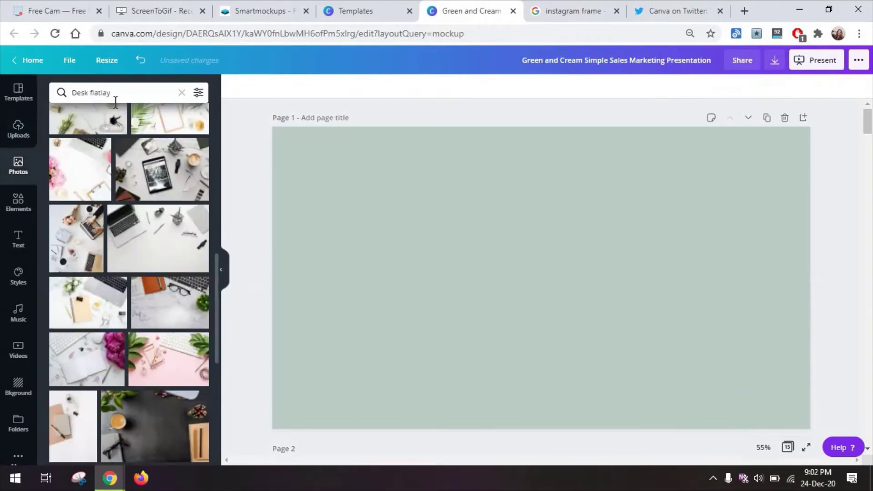
left_click(158, 90)
type("mockup")
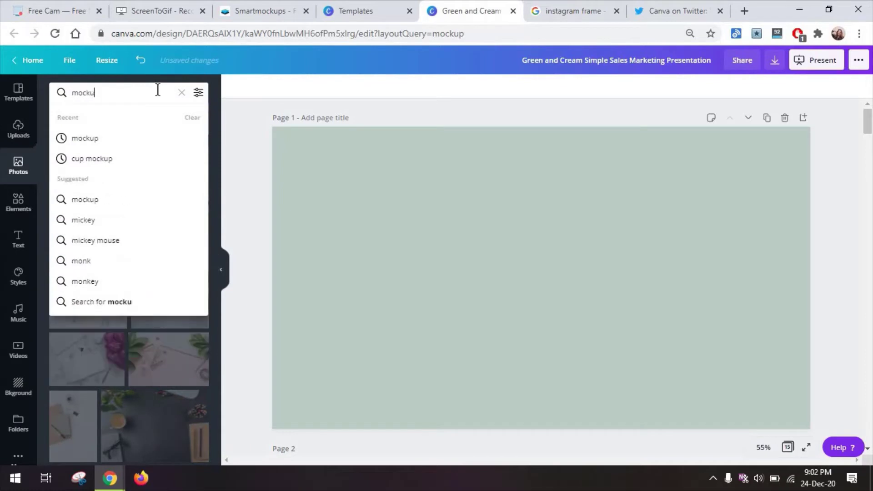
key("Return")
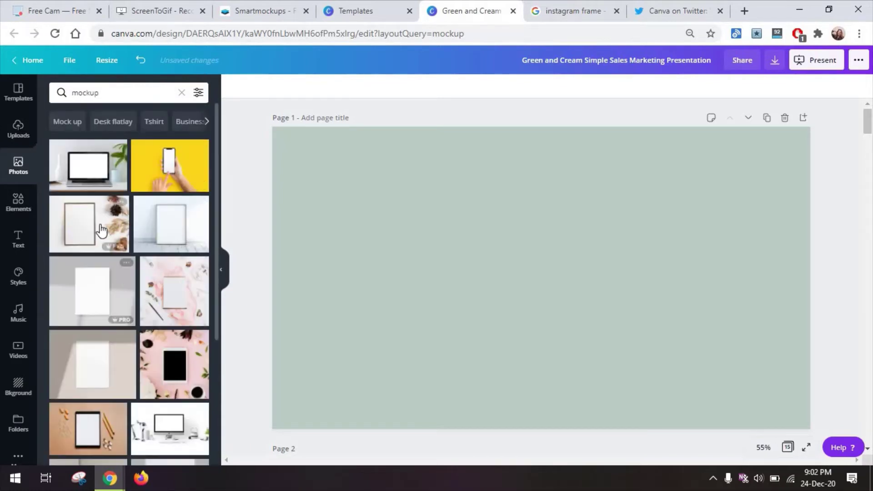
Add the grey photo of a blank poster with diagonal window shadows to page 1.
scroll(114, 302, "down", 3)
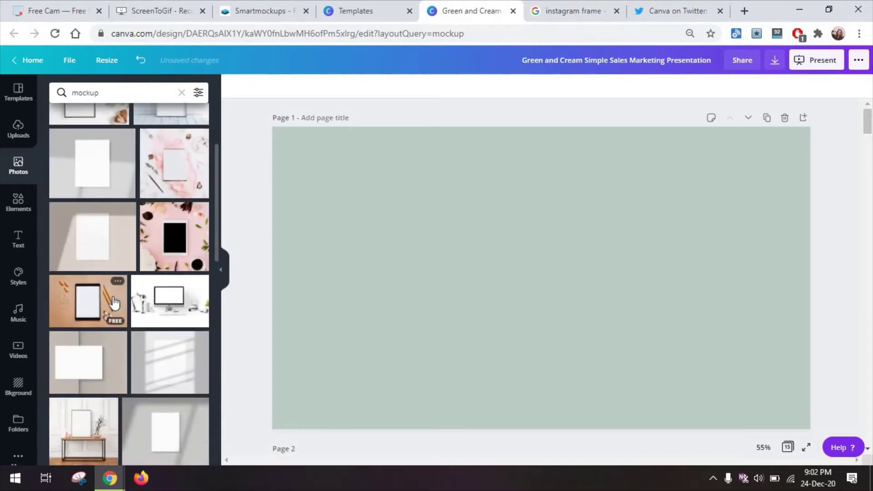
scroll(114, 302, "down", 2)
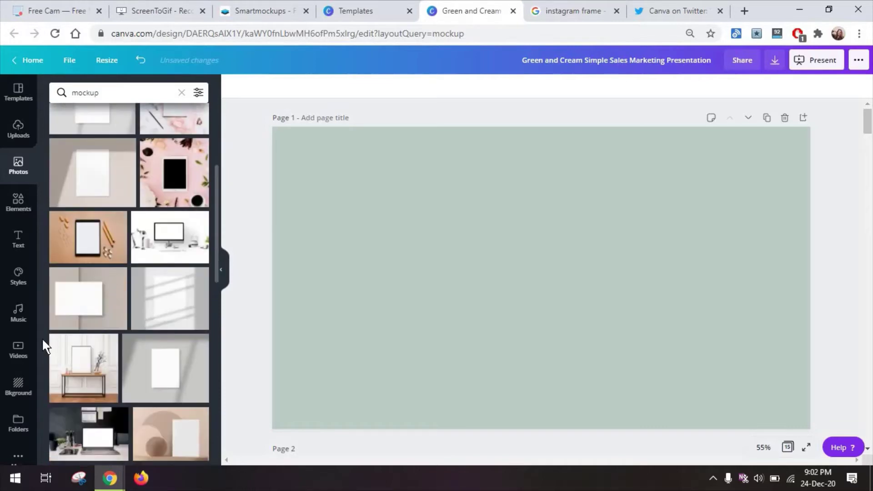
left_click(169, 301)
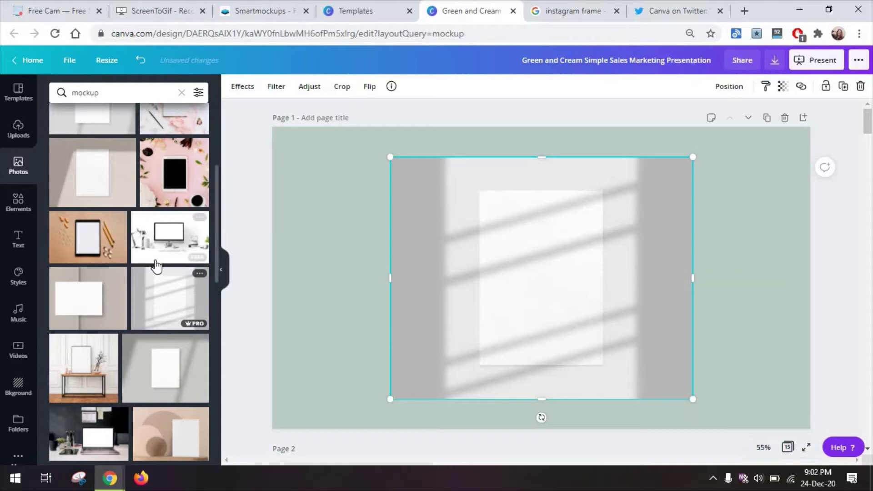
Place the uploaded purple saxophone collage on the blank poster, sized and centred to leave a narrow white margin.
left_click(19, 129)
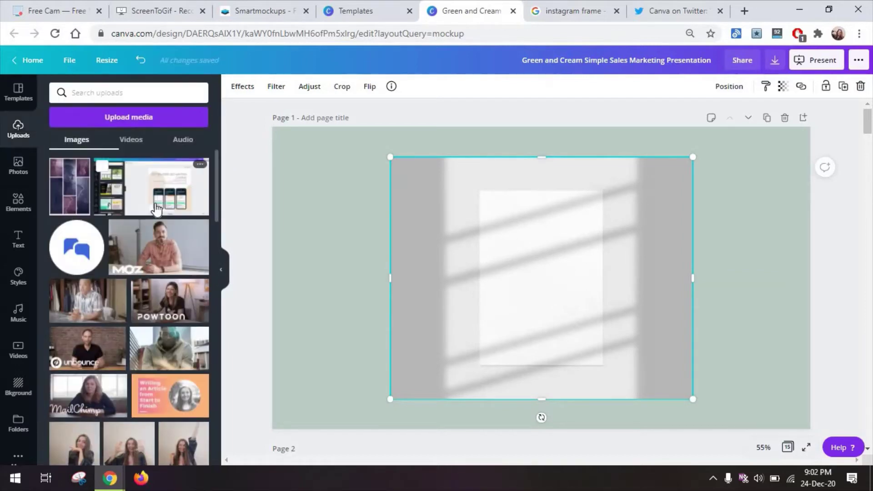
mouse_move(67, 193)
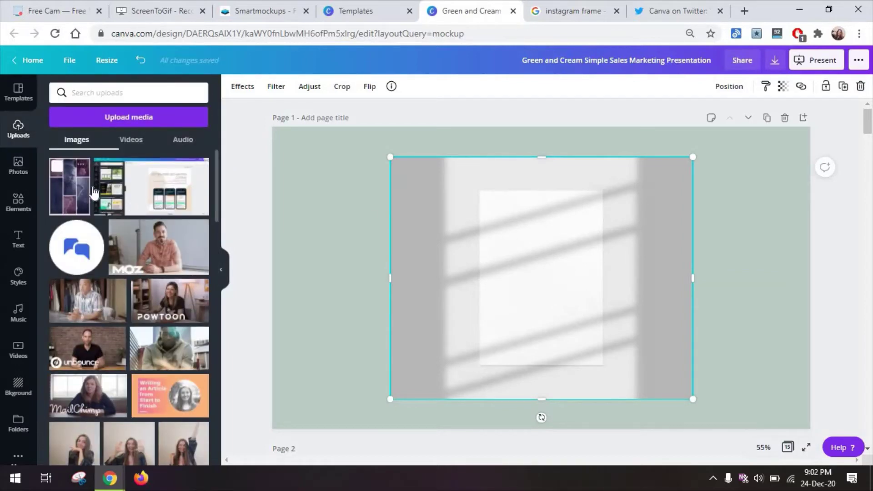
left_click_drag(94, 193, 549, 236)
left_click_drag(589, 340, 598, 355)
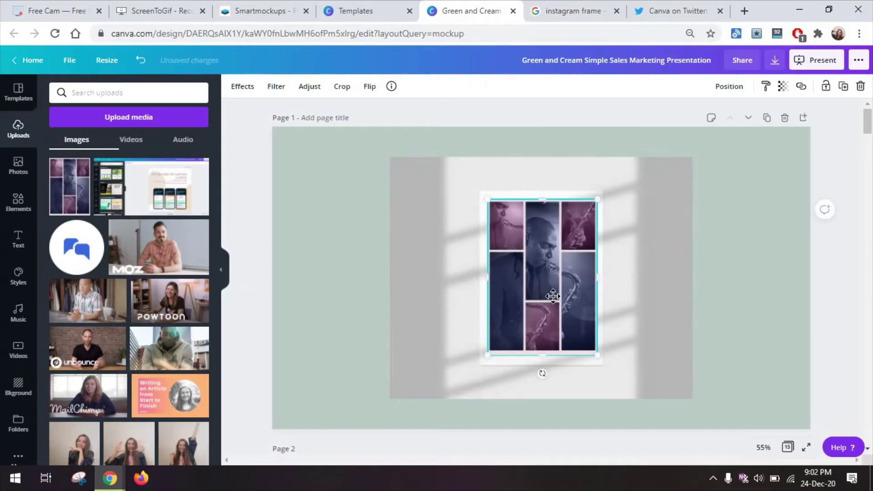
left_click_drag(553, 297, 553, 298)
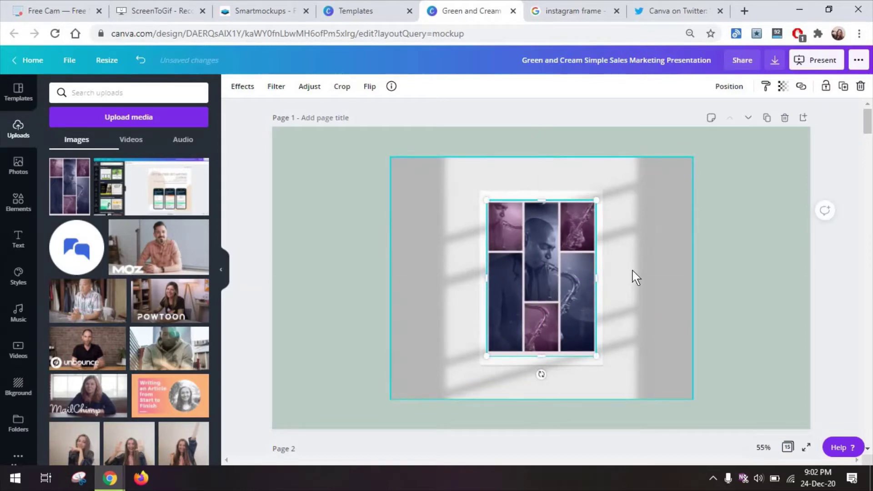
left_click(755, 253)
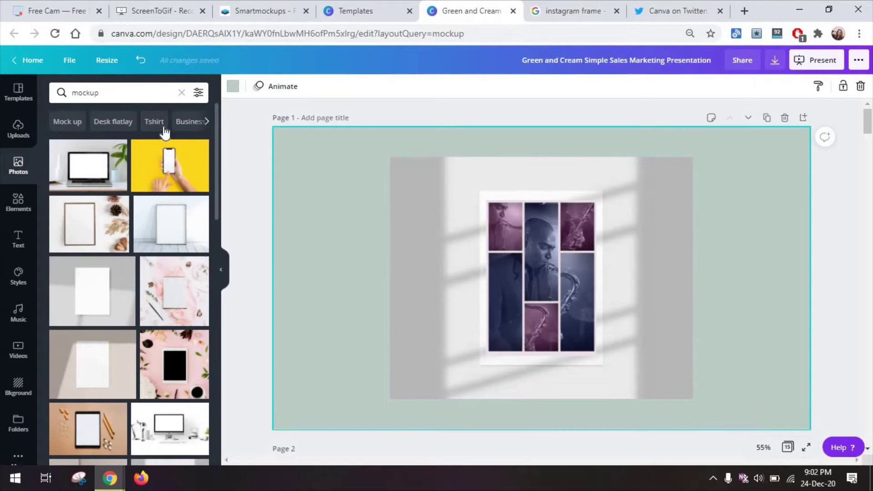
Browse the Tshirt, Business card and Iphone photos, and try the pink business card photo on page 1.
left_click(154, 122)
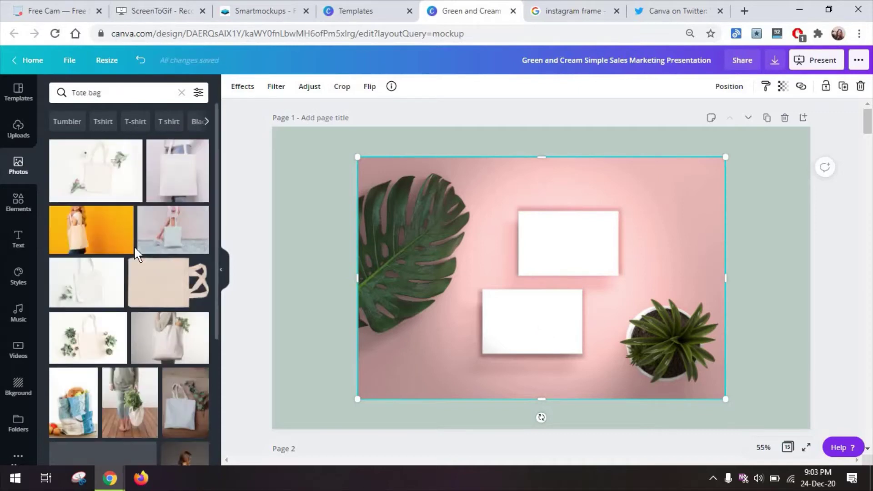
scroll(134, 246, "down", 5)
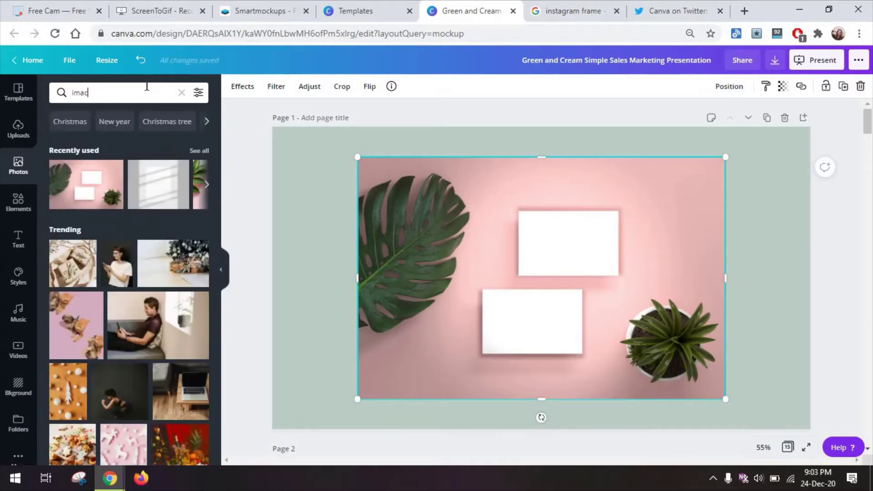
Replace the contents of page 1 with the white desk iMac photo from an "imac" photo search, enlarged to fill the page.
key("Return")
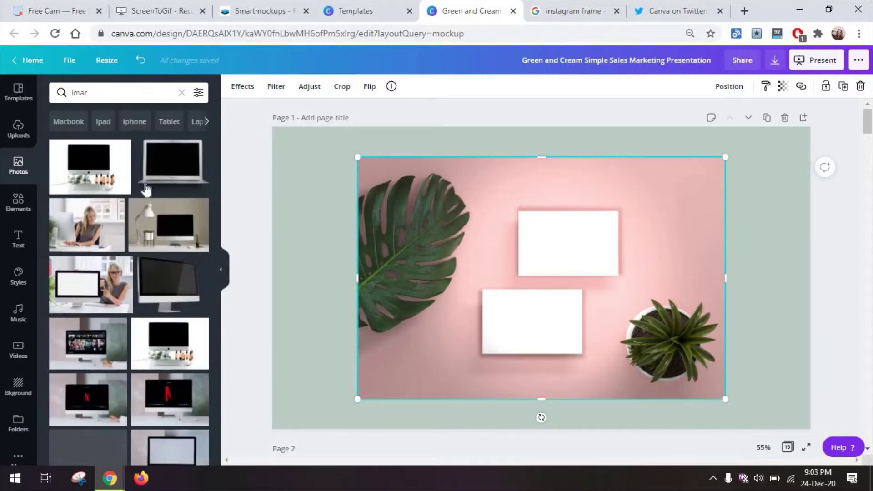
scroll(96, 294, "down", 5)
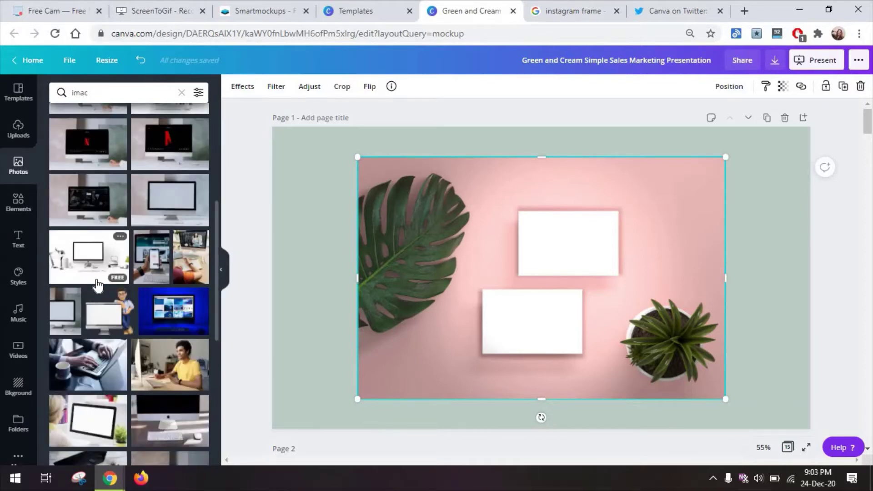
scroll(99, 263, "down", 4)
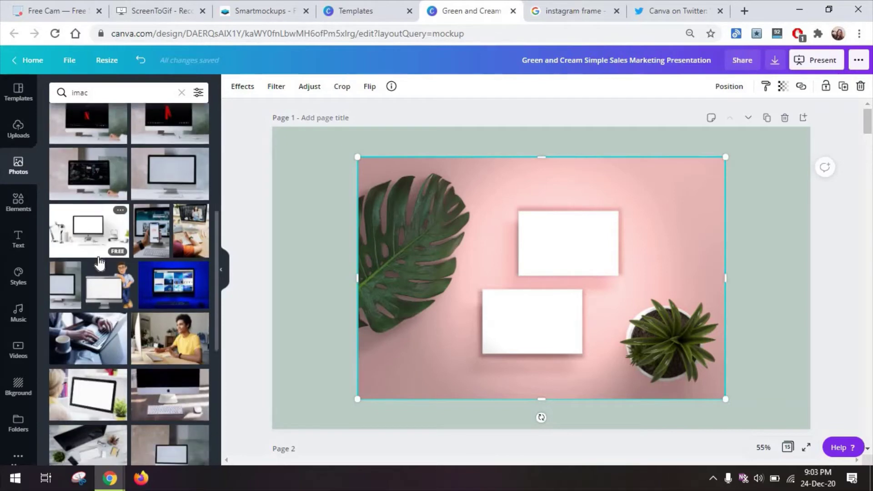
scroll(100, 263, "up", 5)
left_click(141, 60)
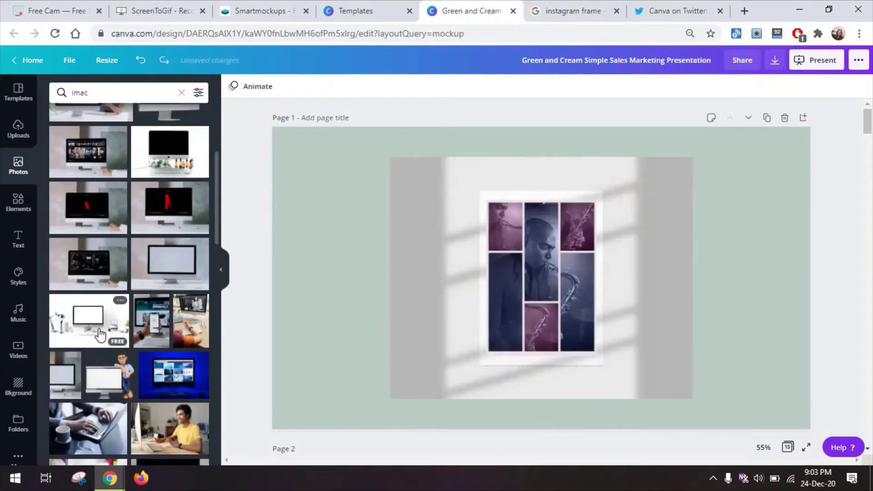
left_click(100, 336)
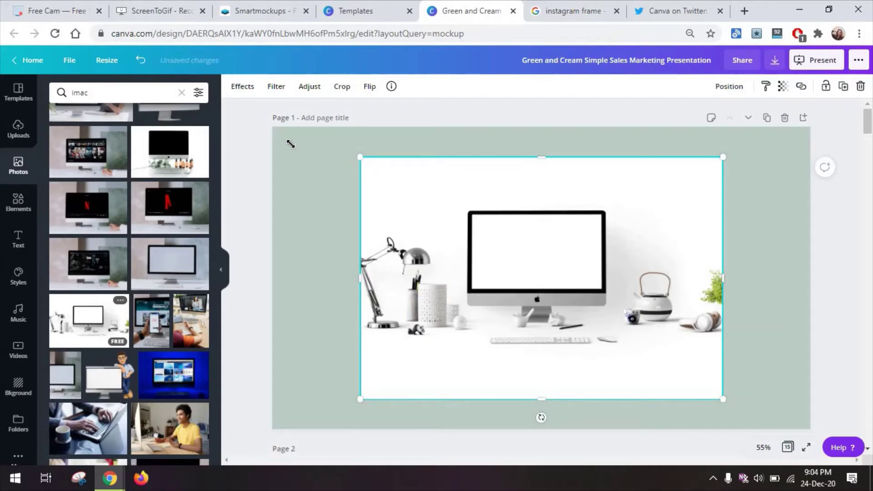
left_click_drag(360, 157, 315, 159)
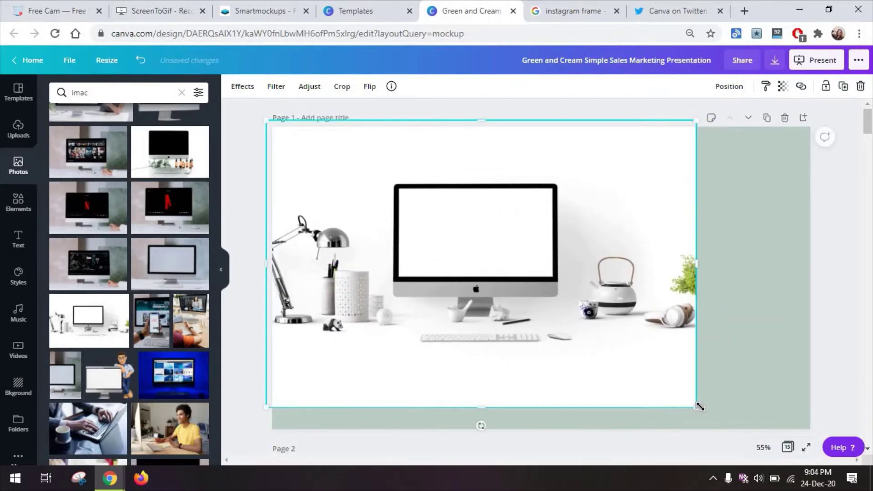
Add the uploaded 3.5 s Canva course video over the iMac screen, scaled to roughly the screen's height.
left_click(19, 128)
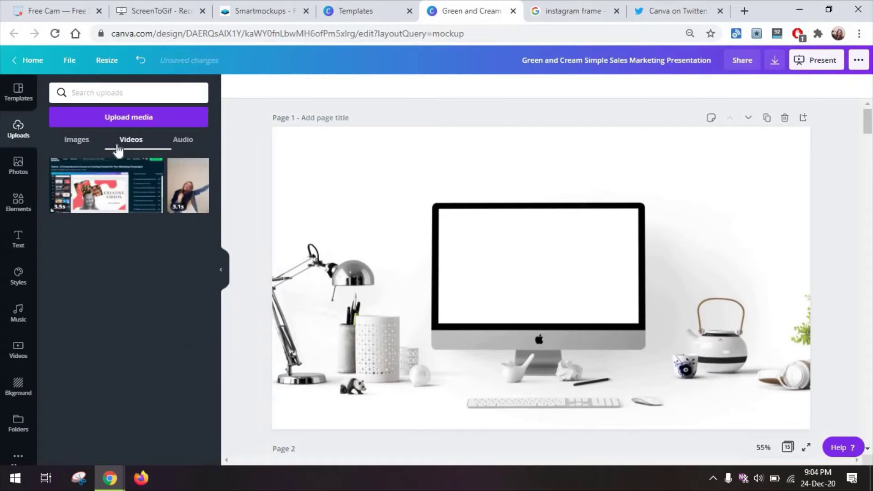
left_click(106, 180)
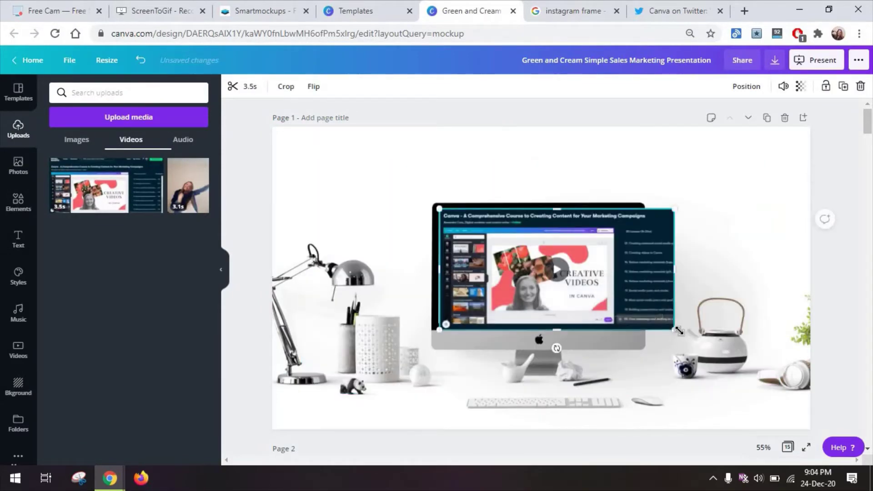
left_click_drag(674, 330, 659, 323)
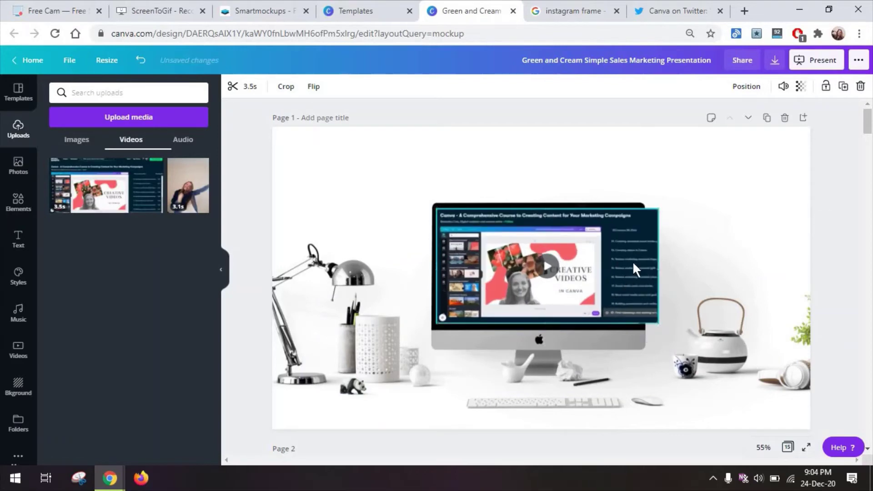
Crop the side of the course video so that its width matches the iMac screen.
double_click(650, 232)
left_click_drag(654, 211, 639, 207)
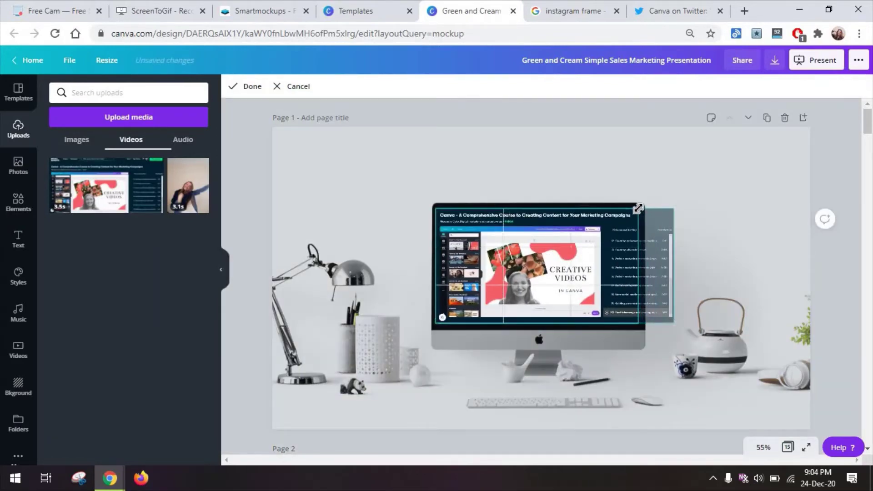
left_click(238, 89)
Reposition and slightly enlarge the course video so it covers the iMac screen inside the black bezel.
left_click(764, 448)
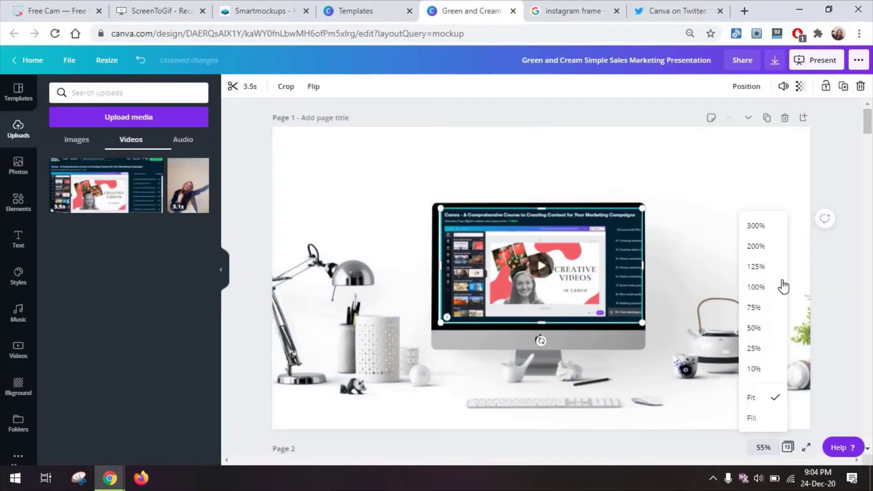
left_click(756, 287)
left_click_drag(476, 309, 471, 310)
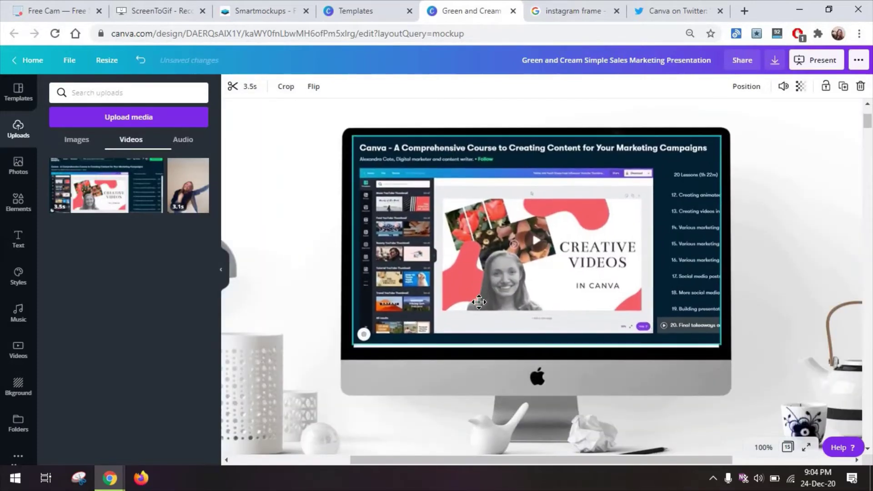
left_click_drag(708, 352, 726, 353)
left_click(773, 297)
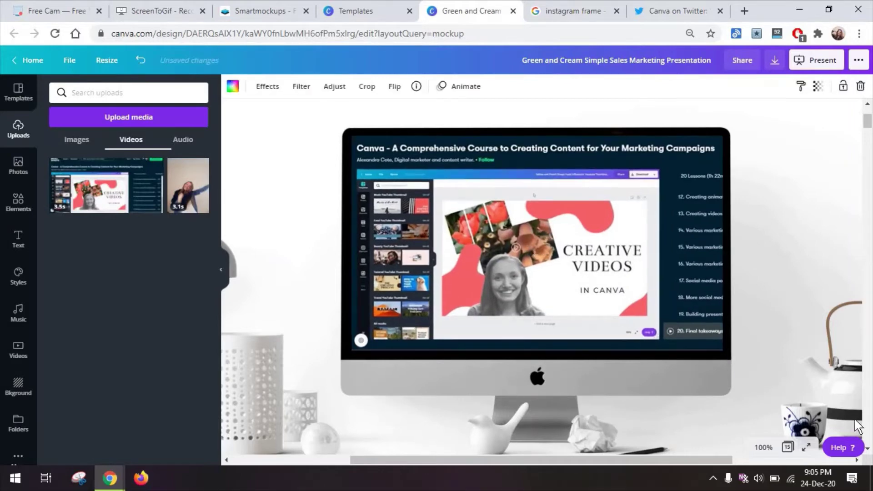
Play the iMac video mockup as a full-screen presentation and return to the editor.
left_click(764, 448)
left_click(773, 308)
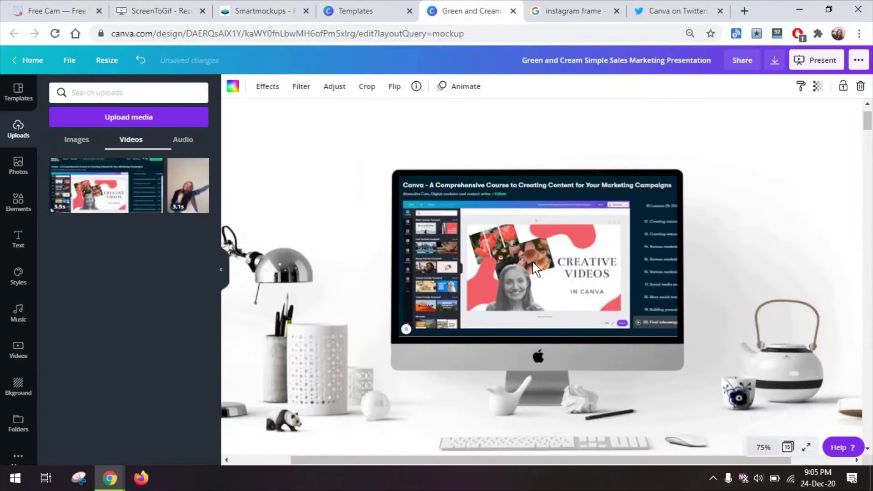
left_click(763, 448)
left_click(769, 379)
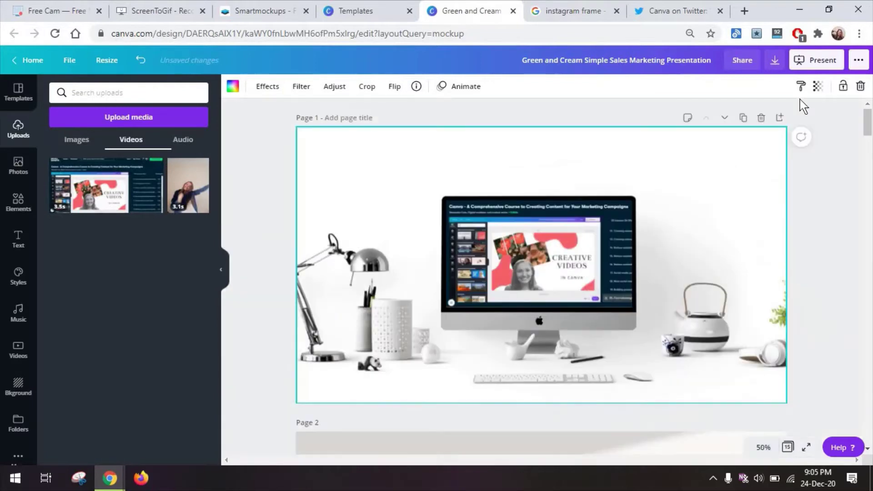
left_click(821, 63)
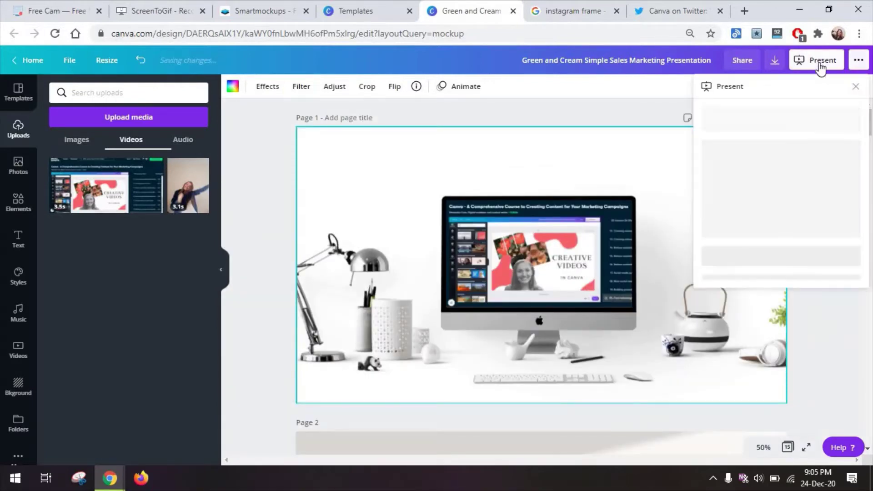
left_click(803, 163)
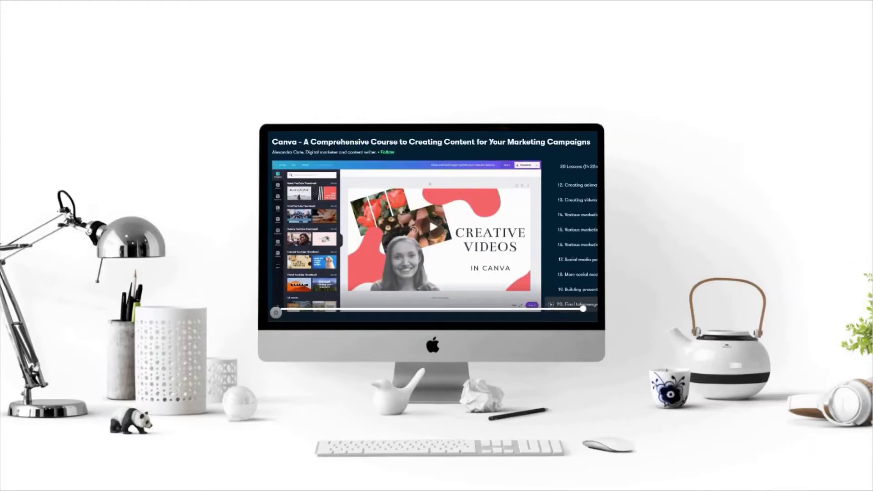
key("Escape")
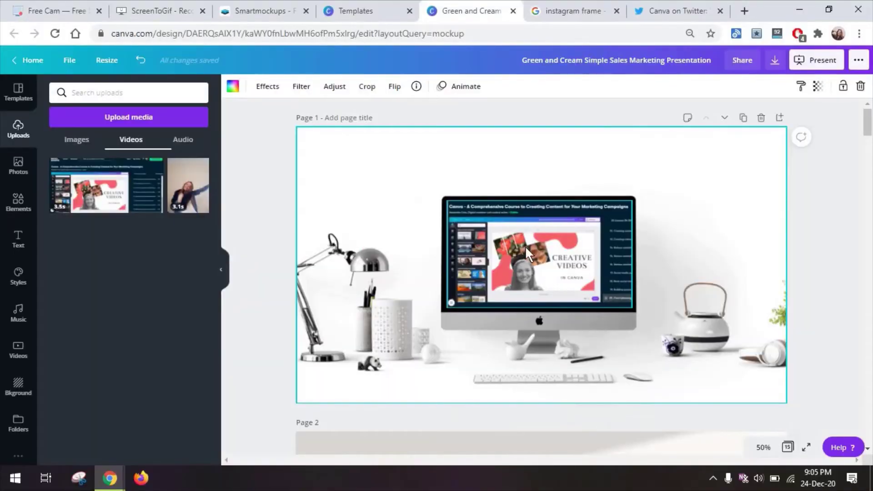
Examine Canva's tweet with the animated font-combinations GIF and close its page.
left_click(81, 11)
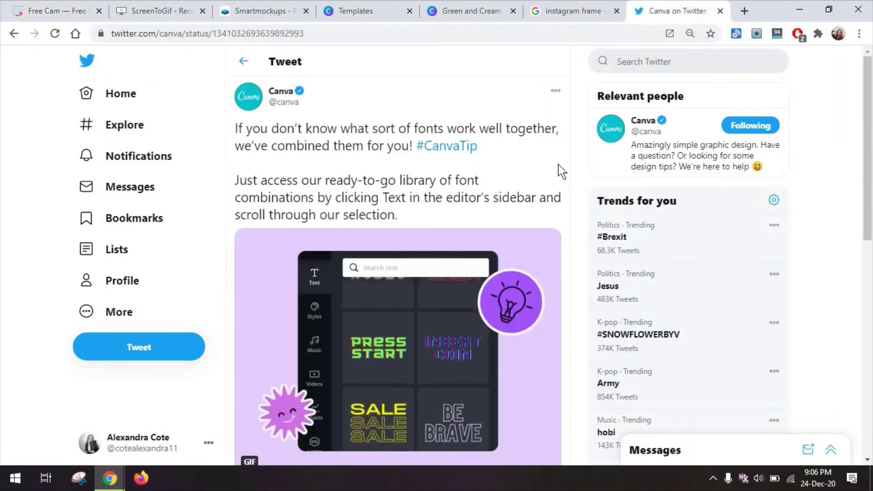
scroll(562, 169, "down", 1)
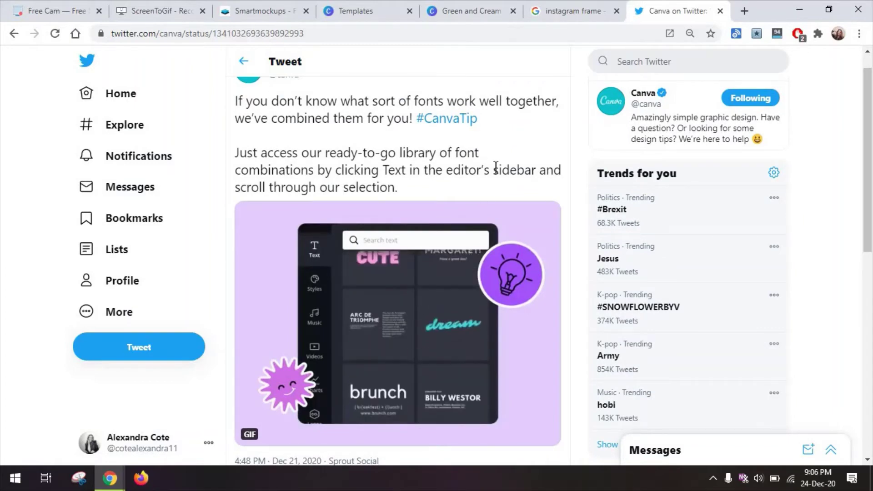
key("ctrl+w")
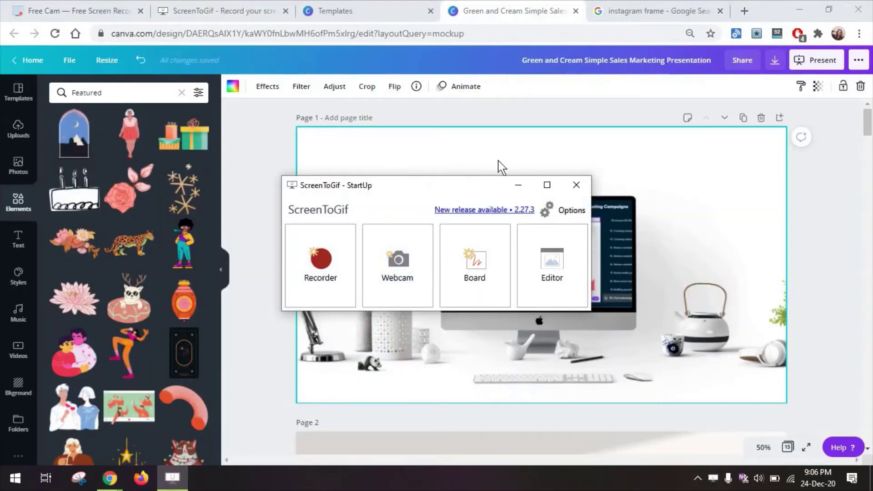
Open the ScreenToGif screen recorder and fit its 329 x 545 px capture area over Canva's elements sidebar.
left_click(321, 273)
left_click_drag(123, 52, 49, 73)
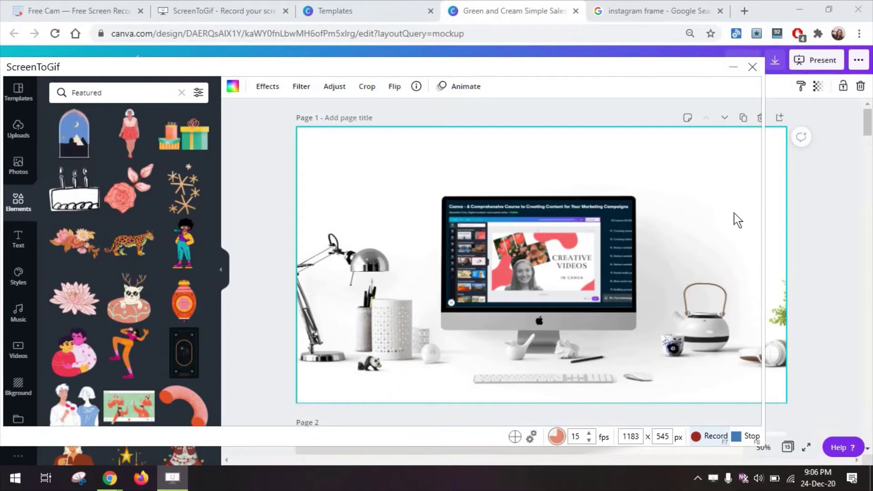
left_click_drag(764, 229, 220, 267)
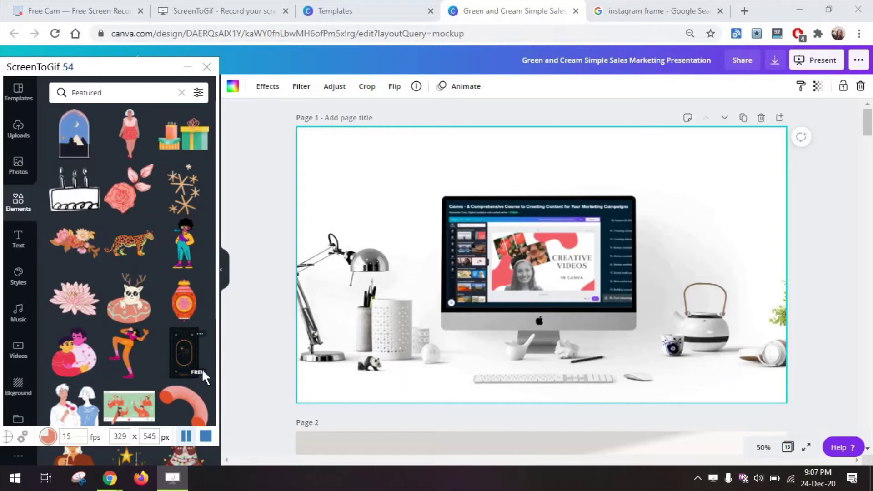
Record the featured elements list while scrolling down and back up through it, and stop the recording.
scroll(203, 371, "down", 10)
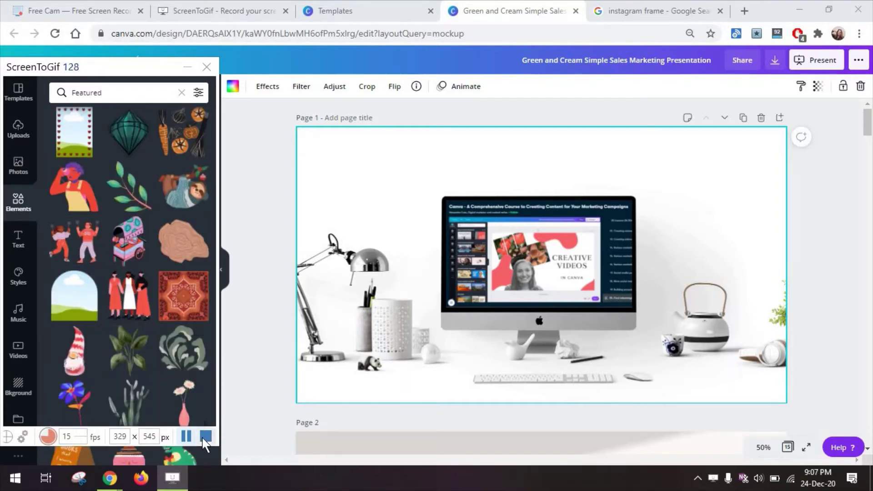
scroll(181, 378, "down", 5)
scroll(181, 378, "up", 3)
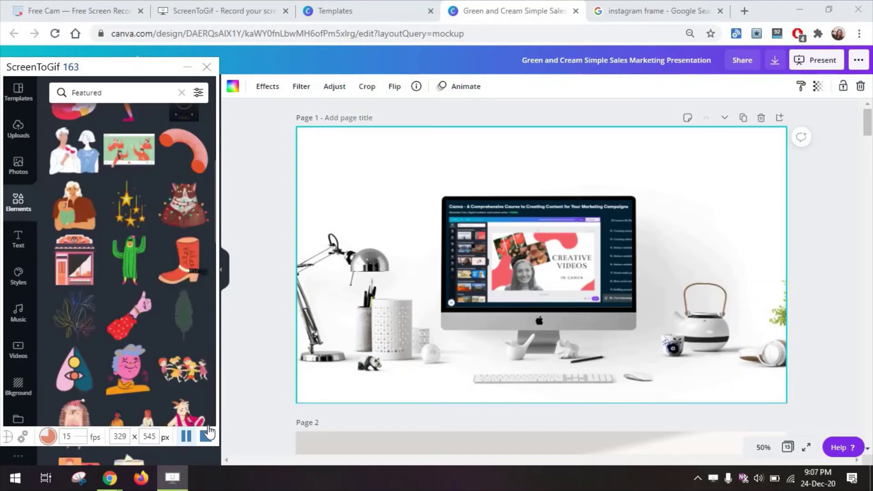
left_click(207, 436)
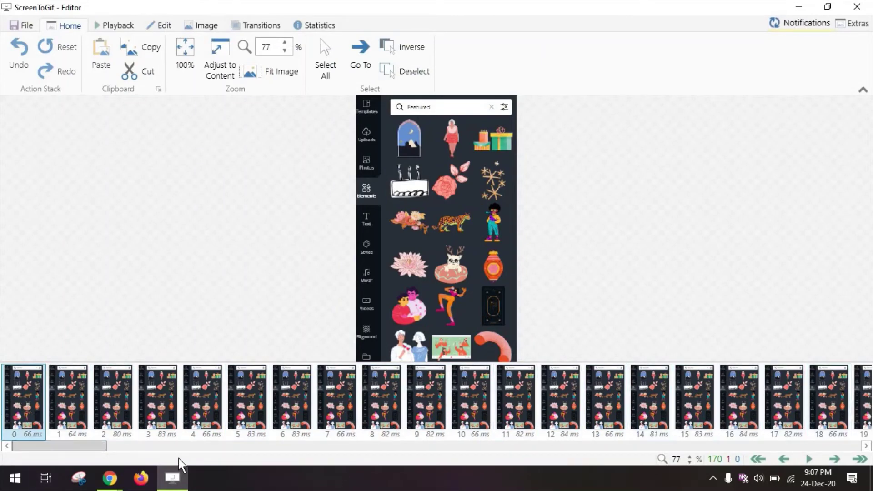
Delete frames 0 to 46 from the start of the recording.
left_click_drag(178, 458, 248, 445)
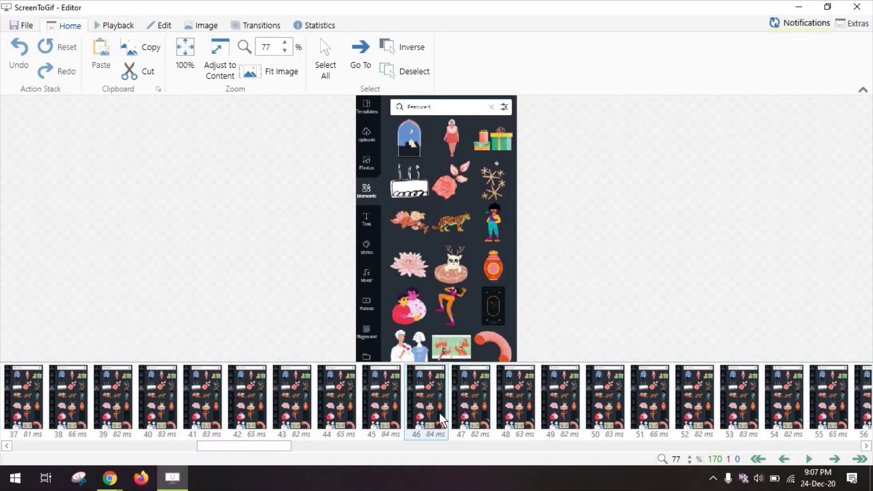
left_click(421, 425, "shift")
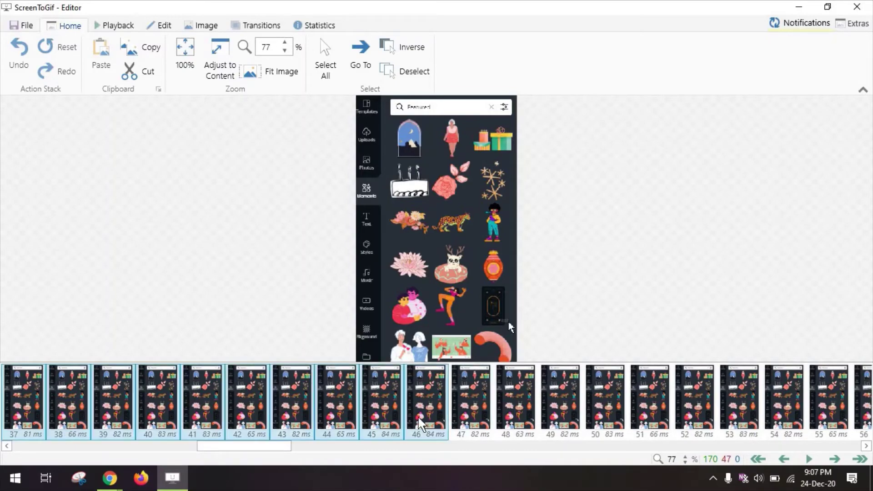
key("Delete")
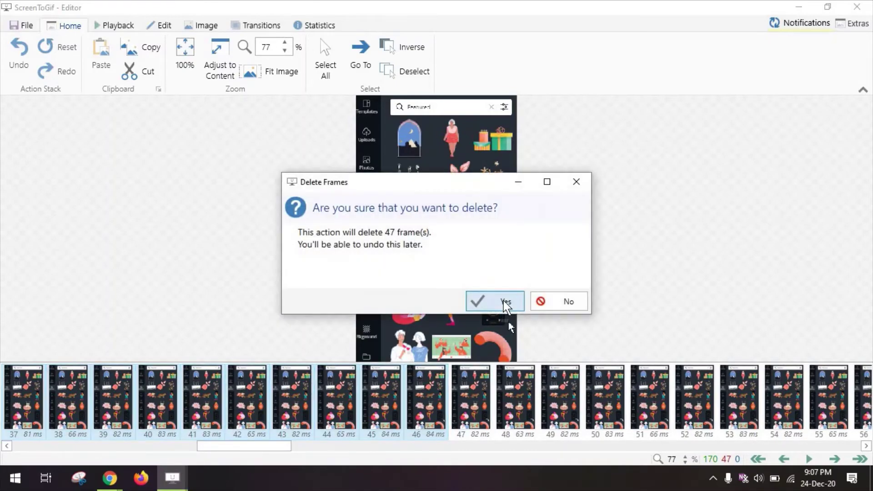
left_click(502, 302)
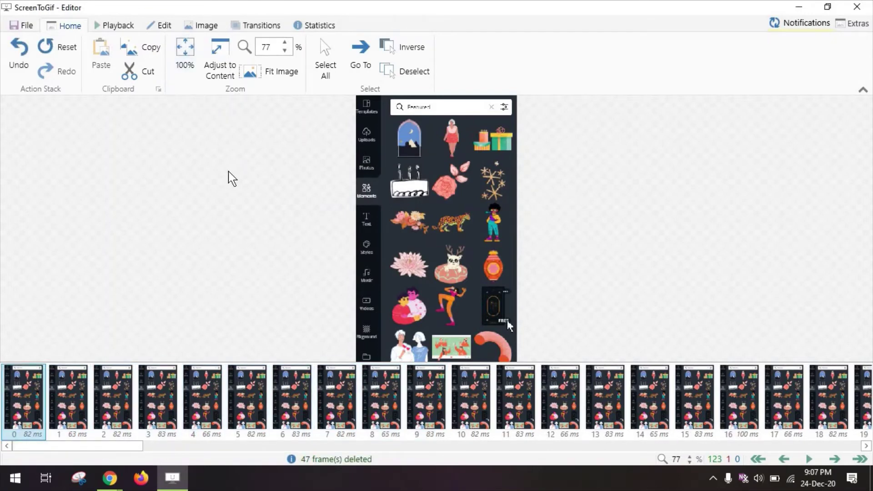
Play back the recording to check its scrolling motion and pause it near the end.
left_click(119, 26)
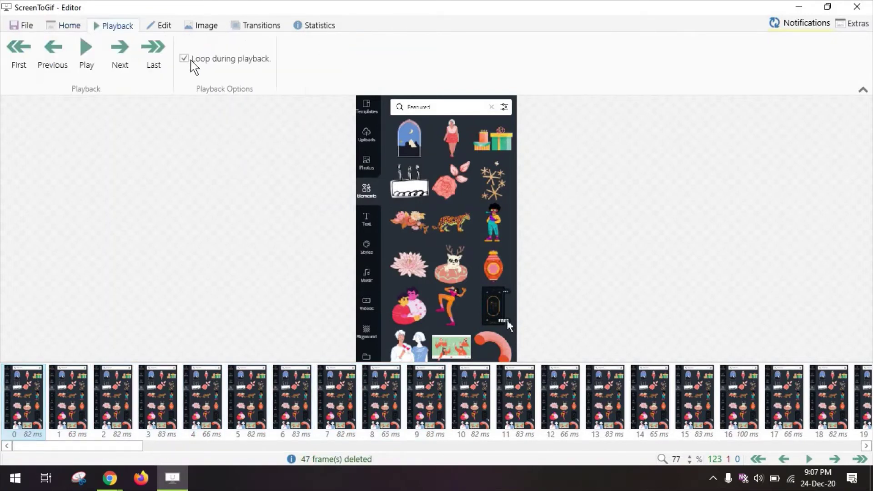
left_click(86, 59)
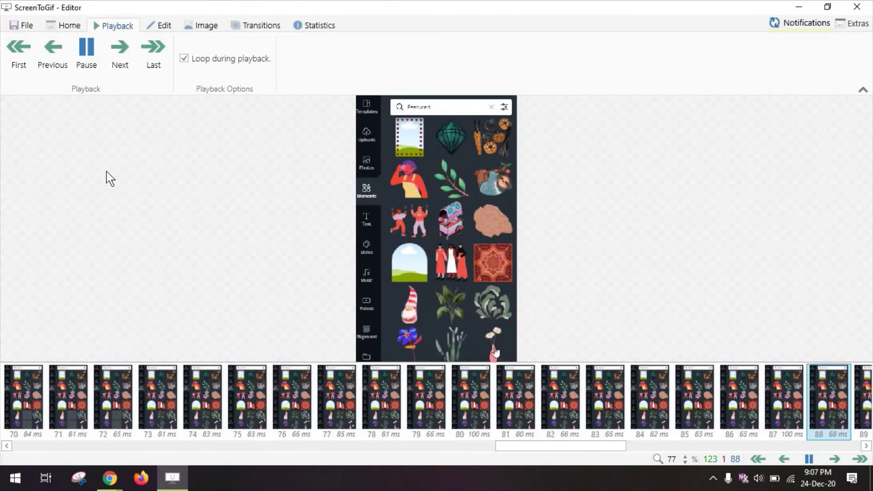
left_click(86, 50)
left_click(64, 26)
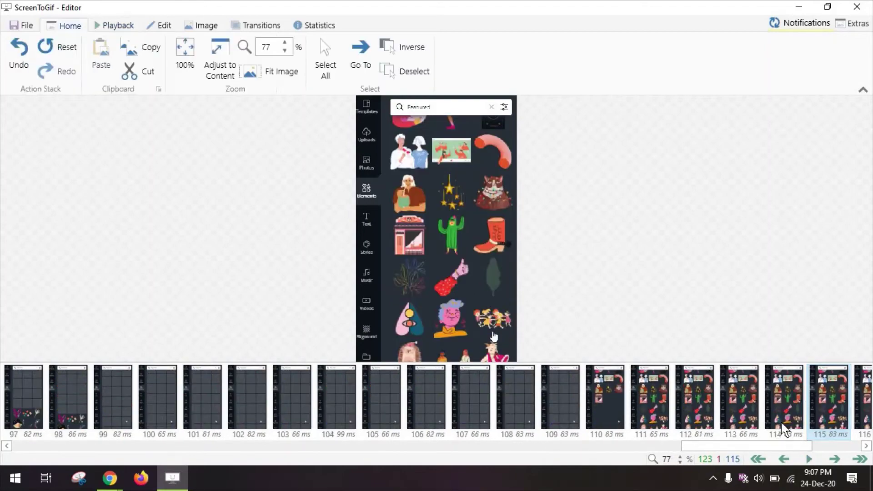
Trim the beginning of the recording further by deleting frames 0 to 47.
left_click_drag(741, 448, 43, 459)
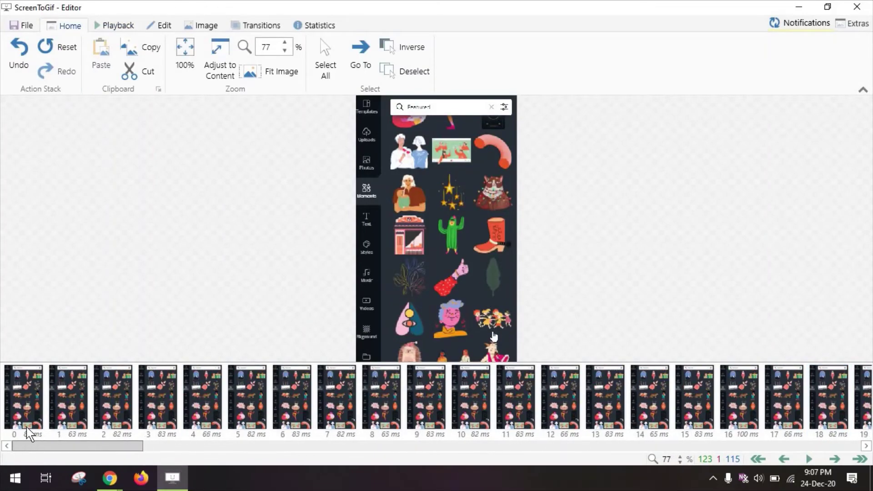
left_click(27, 416)
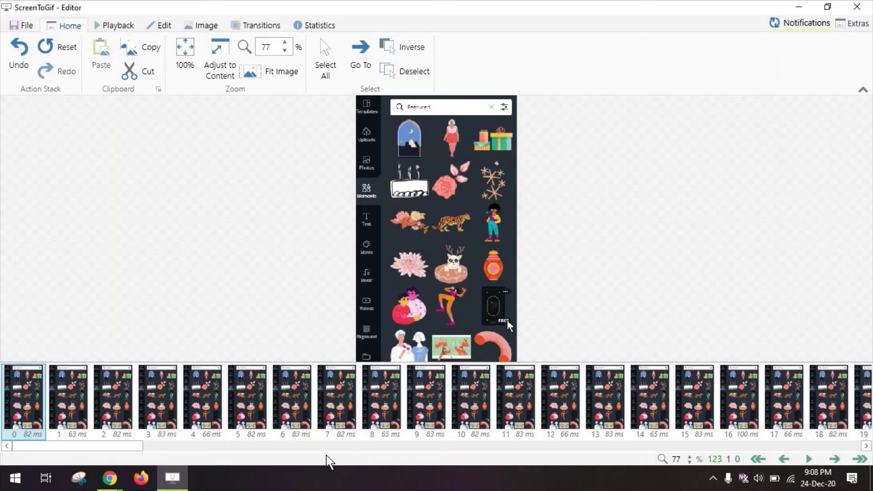
left_click_drag(128, 449, 398, 448)
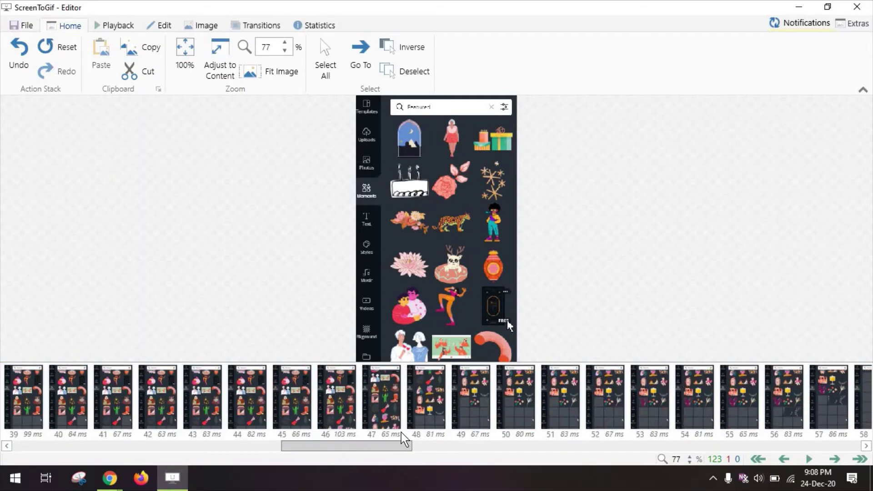
left_click(255, 400)
left_click(381, 396, "shift")
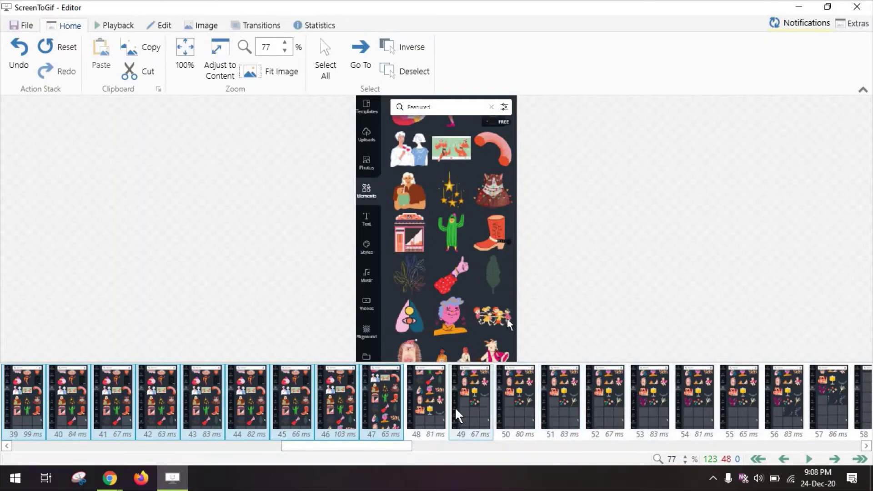
key("Delete")
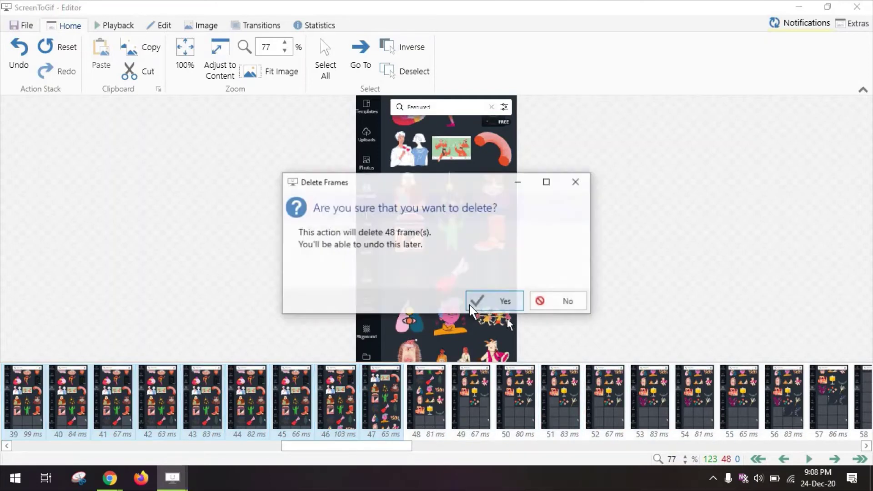
left_click(503, 302)
Preview the shortened recording, pause it, and open the file options for saving it.
left_click(114, 26)
left_click(87, 52)
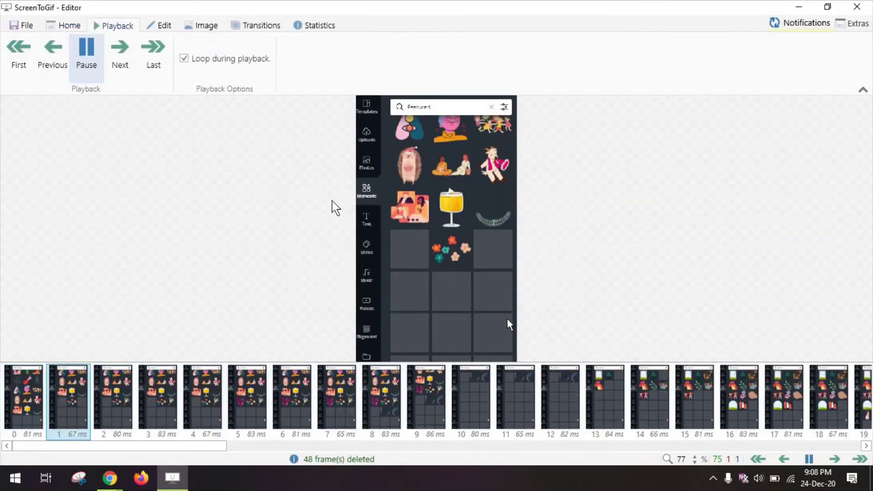
left_click(86, 52)
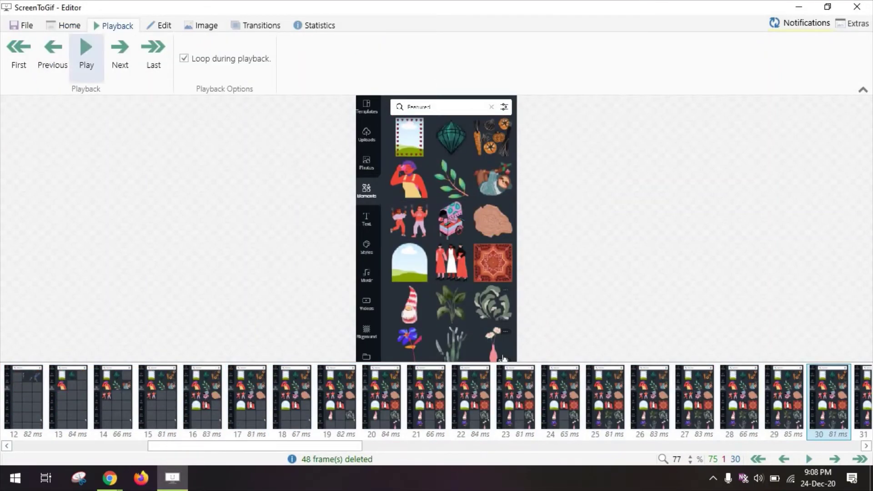
left_click(28, 25)
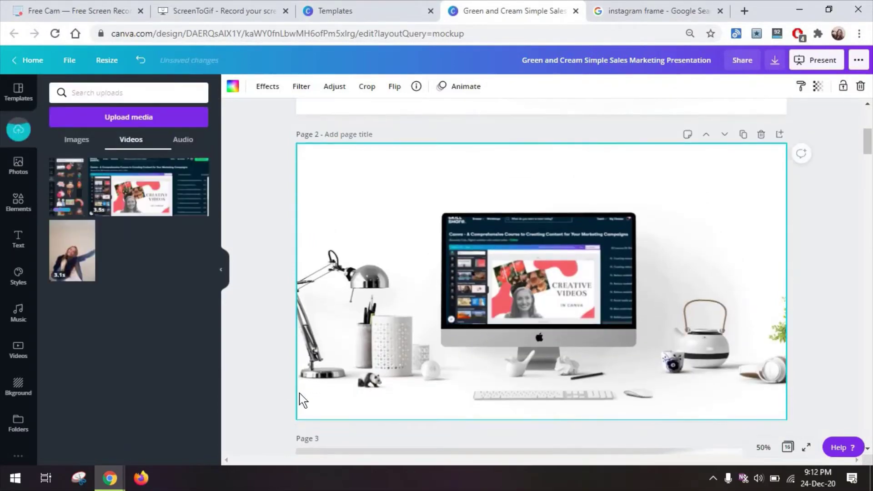
Delete all the template elements from page 2 of the Canva presentation.
left_click_drag(280, 408, 835, 172)
key("Delete")
left_click(417, 243)
key("Delete")
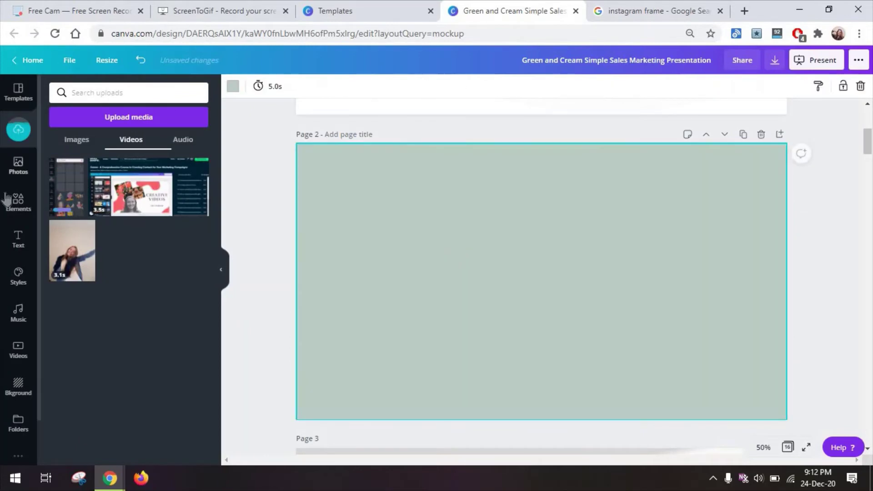
Search the photos for "phone mockup" and place the white phone on a blue desk photo at page 2's left side.
left_click(18, 166)
double_click(111, 99)
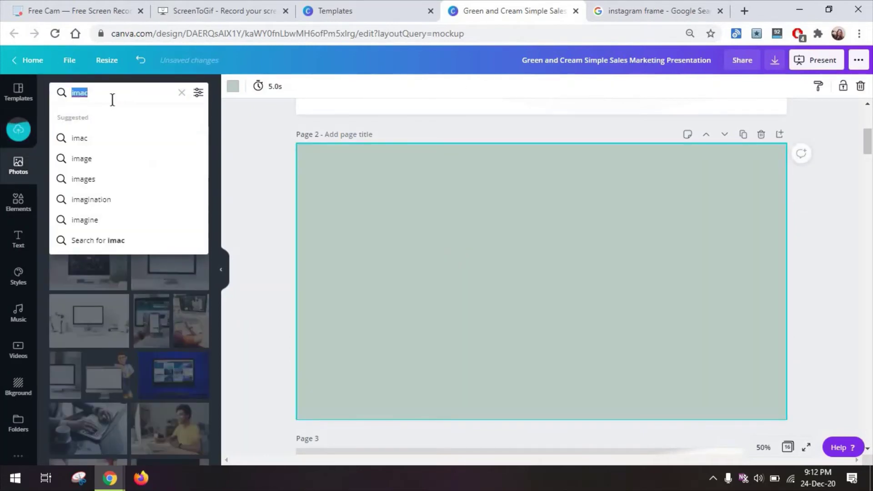
type("phone mockup")
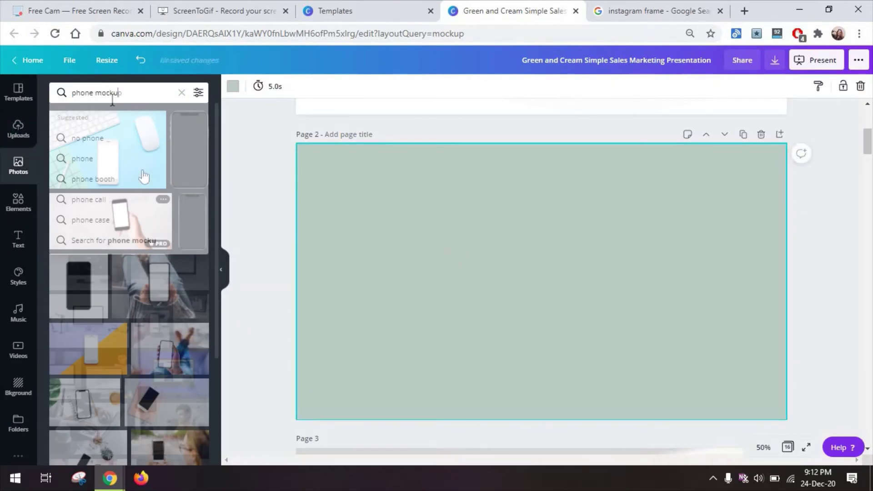
left_click(143, 177)
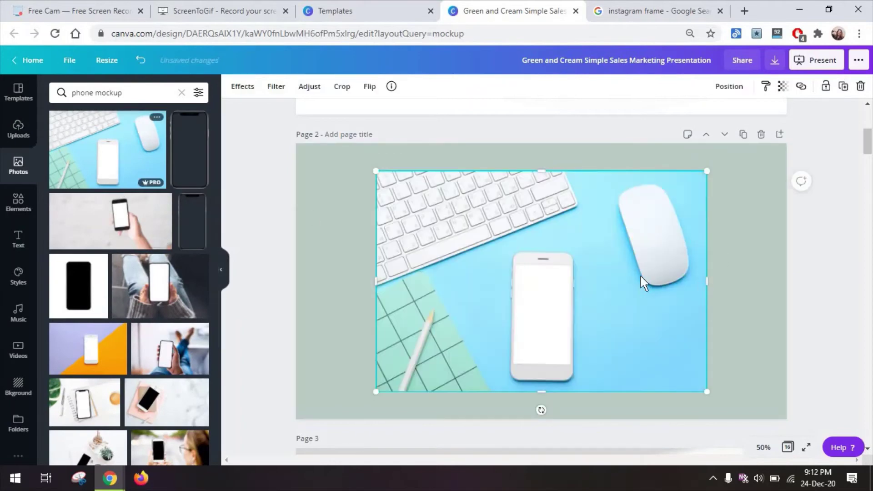
left_click_drag(509, 277, 357, 267)
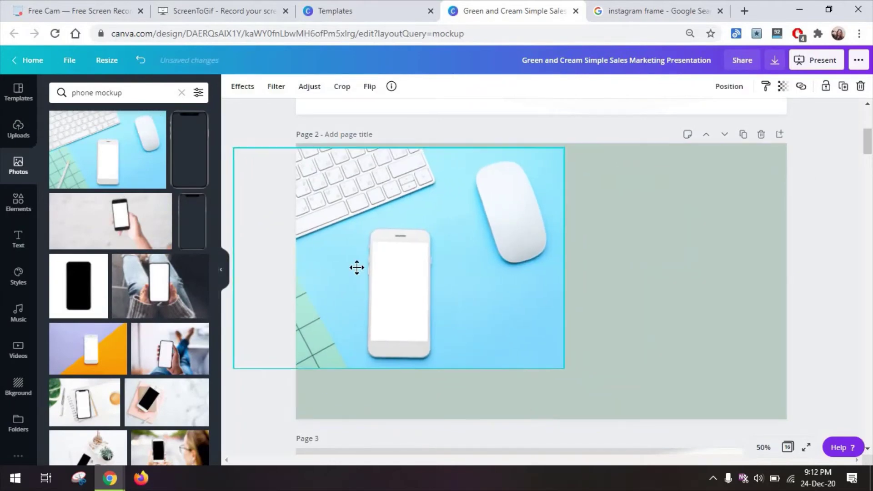
Add the black smartphone frame to page 2, horizontally centred beside the white phone.
left_click(16, 212)
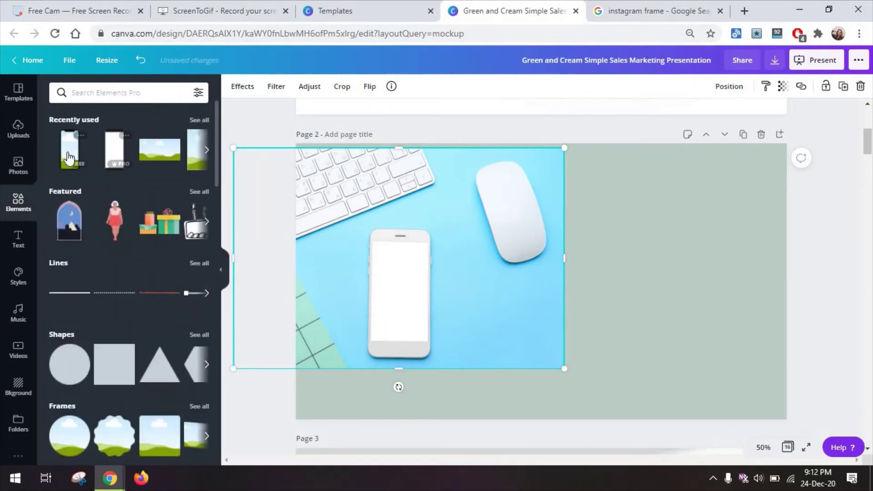
left_click(70, 149)
mouse_move(544, 291)
left_mouse_down()
mouse_move(581, 292)
mouse_move(505, 292)
mouse_move(543, 292)
left_mouse_up()
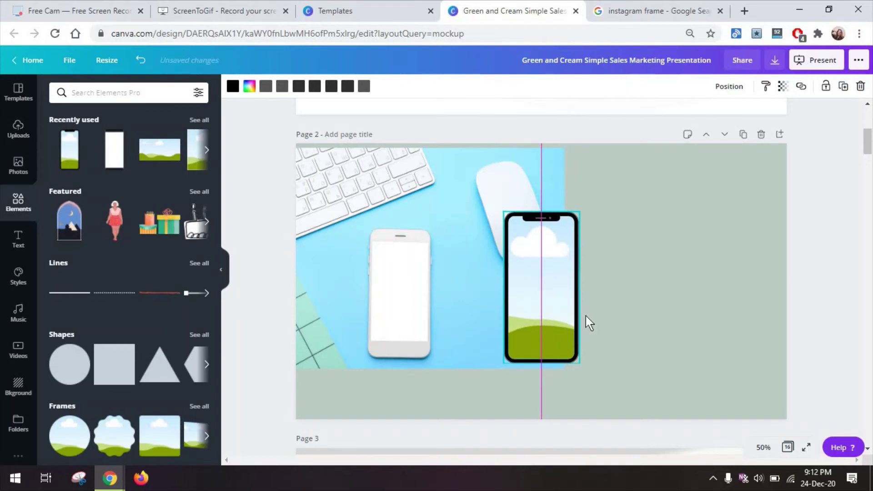
Fill page 2's black smartphone frame with the uploaded screen-recording GIF and reposition the recording inside the frame.
left_click(18, 129)
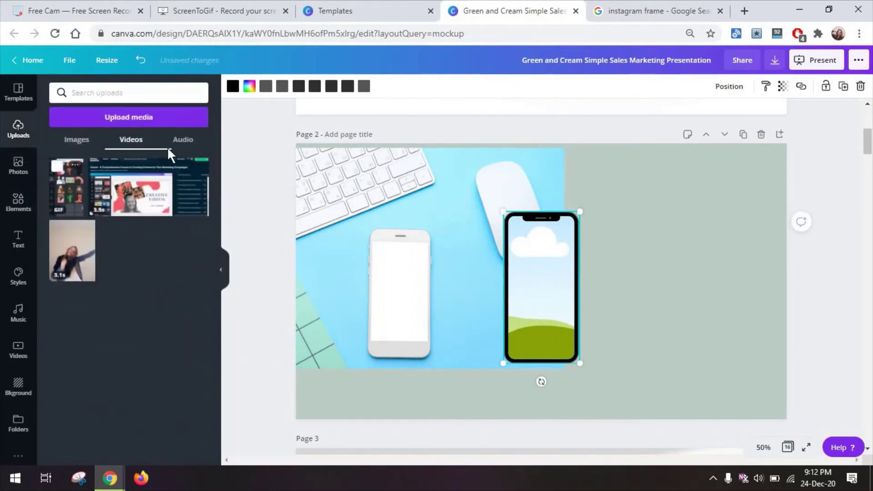
left_click_drag(68, 189, 555, 295)
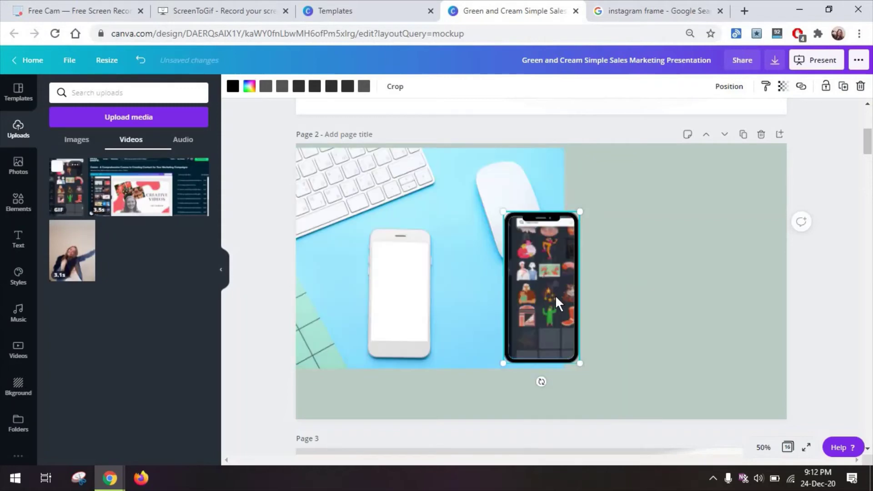
double_click(546, 278)
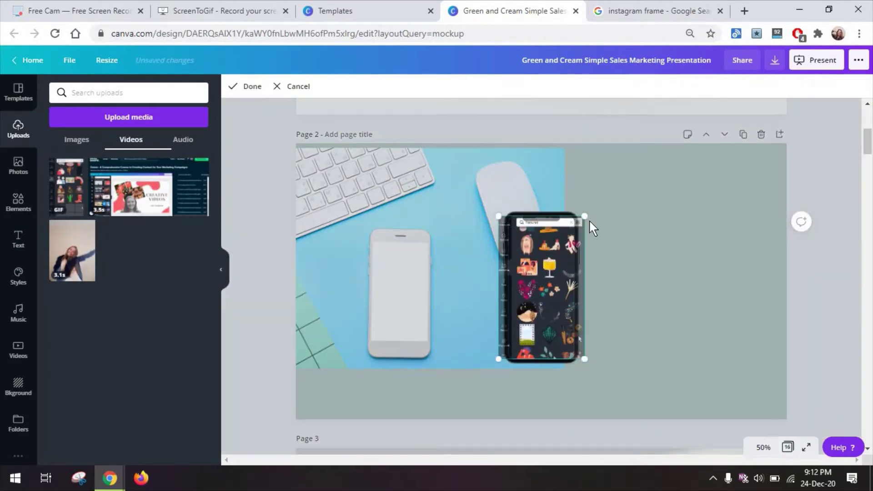
left_click_drag(583, 226, 574, 225)
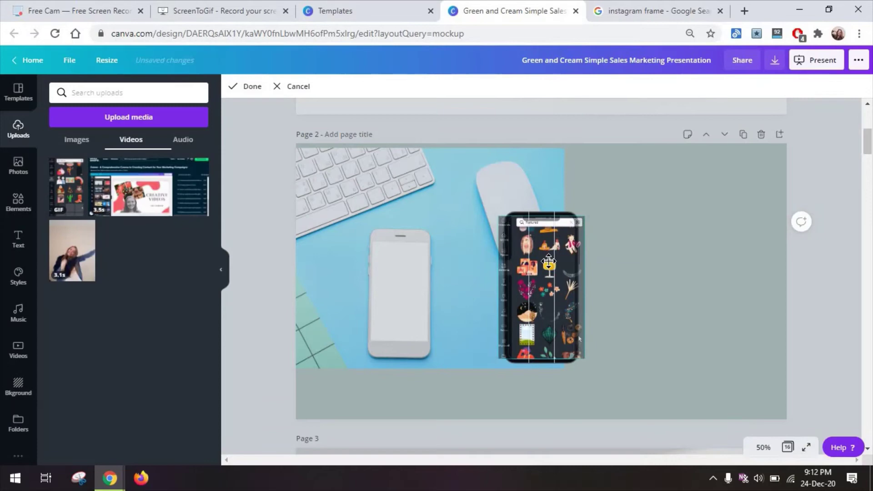
left_click_drag(549, 263, 520, 246)
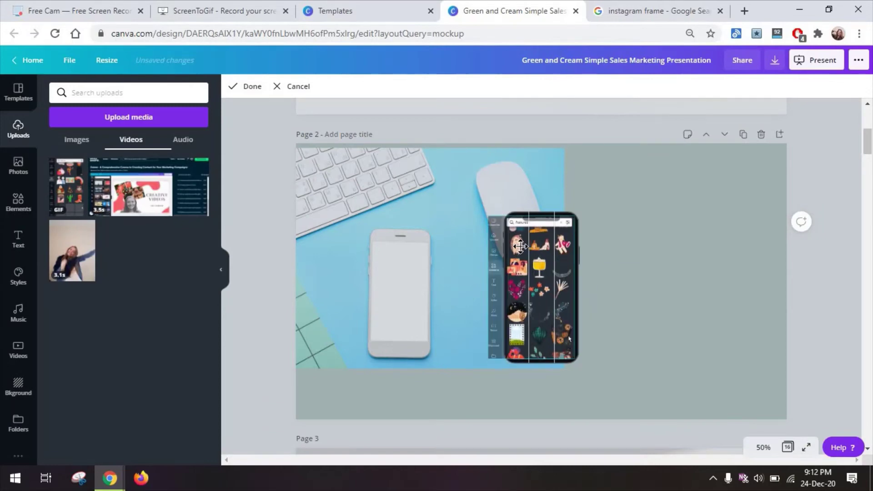
left_click_drag(637, 255, 636, 254)
left_click(635, 255)
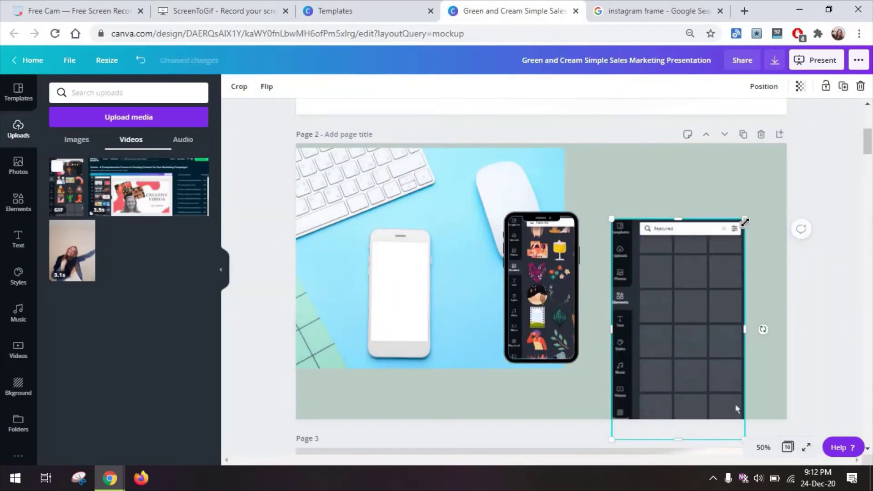
Place a second copy of the recording GIF over the white phone and resize it to cover the blank screen.
left_click_drag(745, 220, 682, 369)
left_click_drag(645, 387, 403, 287)
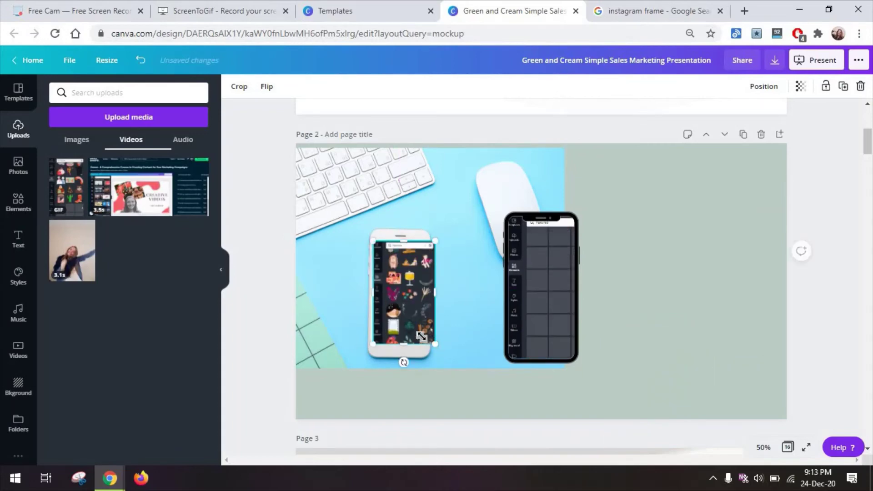
left_click_drag(421, 336, 403, 295)
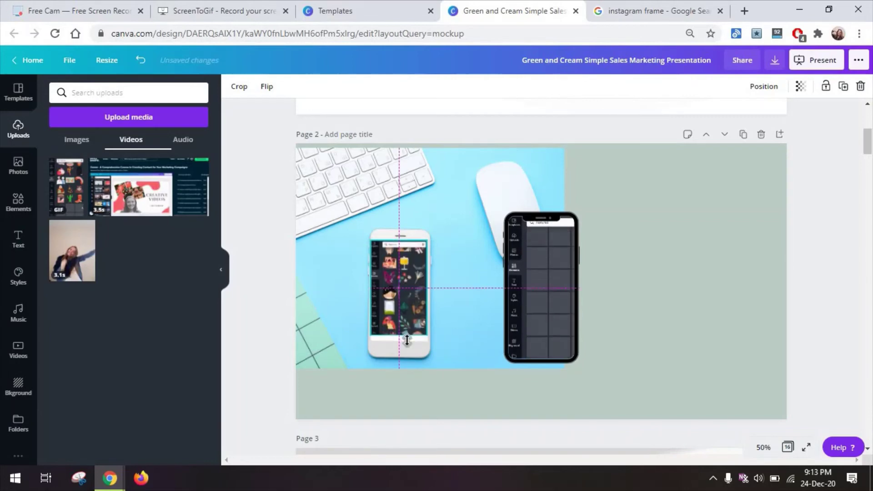
left_click_drag(407, 340, 407, 347)
left_click(413, 387)
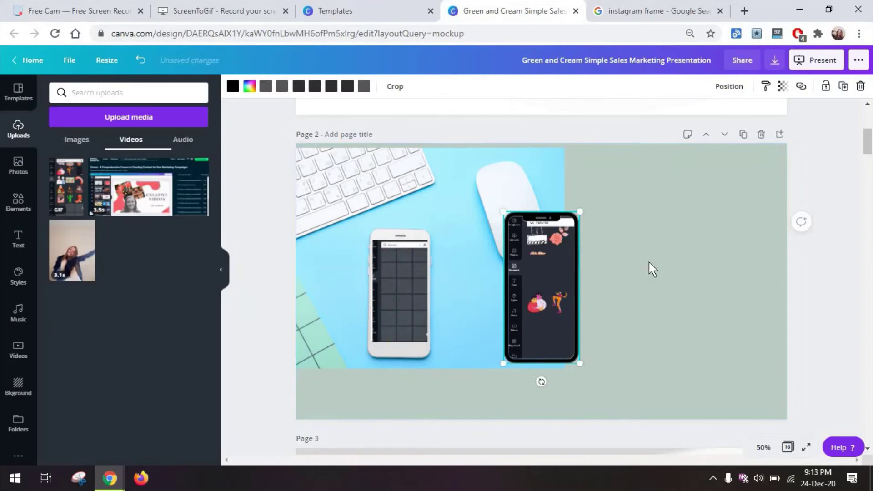
left_click_drag(649, 269, 576, 253)
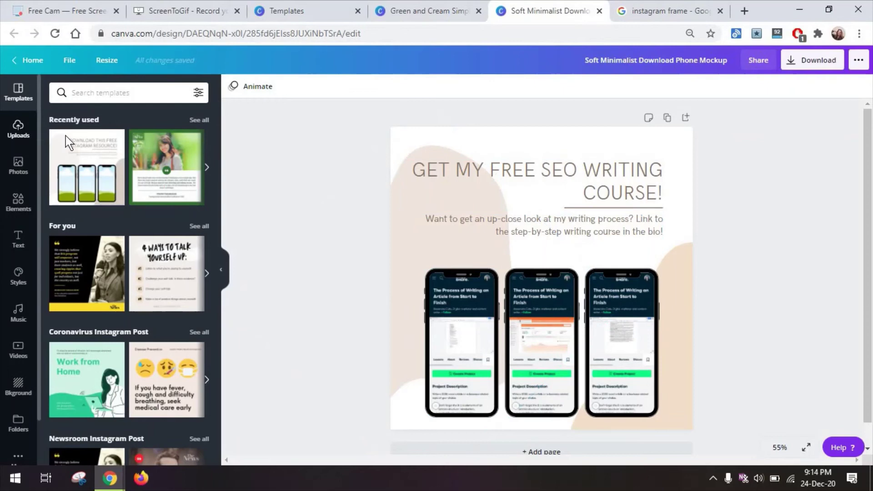
In the Soft Minimalist Download Phone Mockup design, place the uploaded recording GIF into the first of the three phone frames.
left_click(18, 129)
left_click(131, 139)
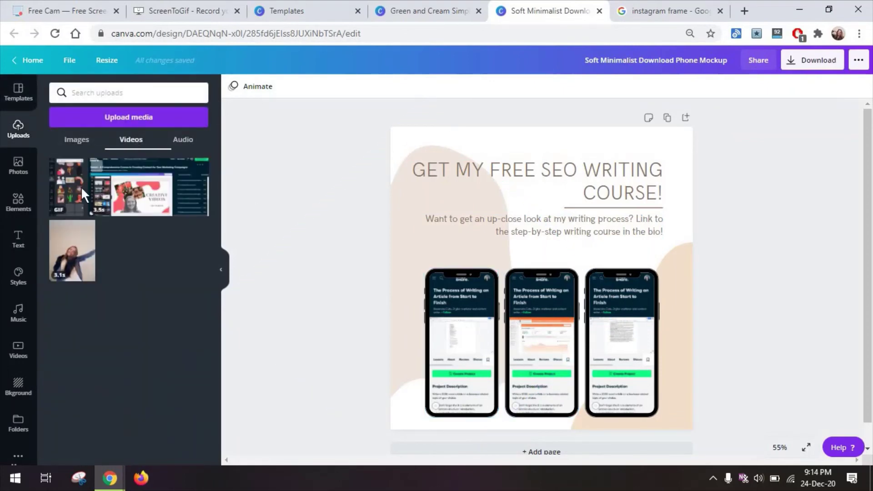
left_click_drag(81, 187, 418, 323)
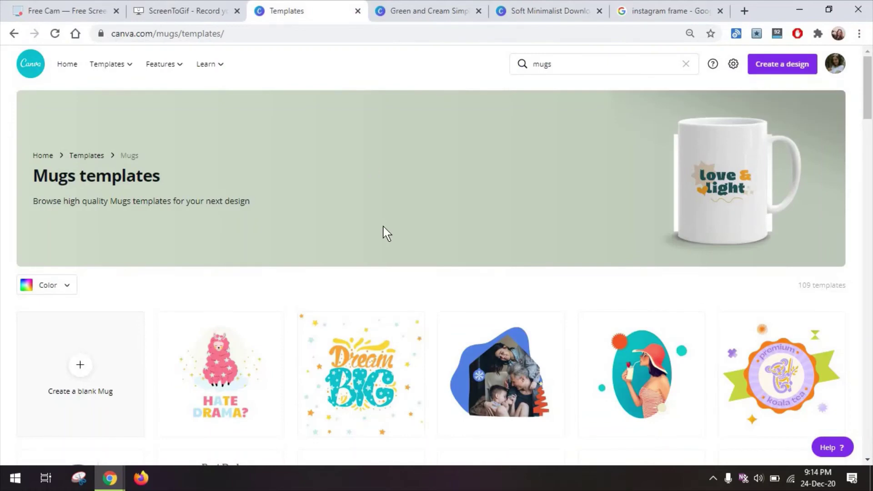
Browse the mug and business card template galleries for designs suited to product mockups.
scroll(487, 101, "down", 9)
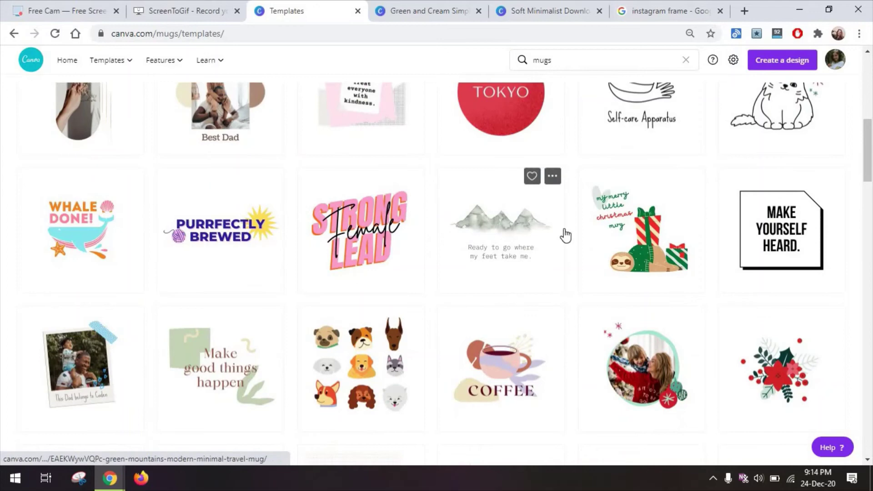
scroll(564, 234, "up", 10)
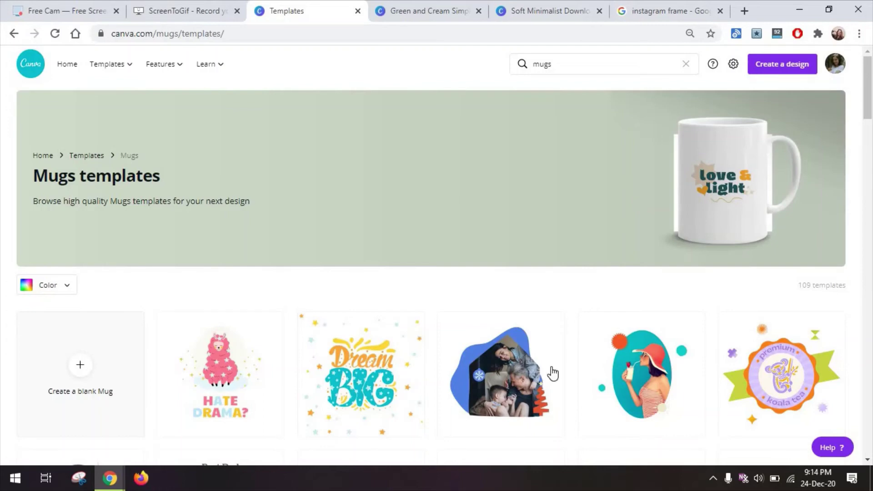
scroll(554, 373, "down", 7)
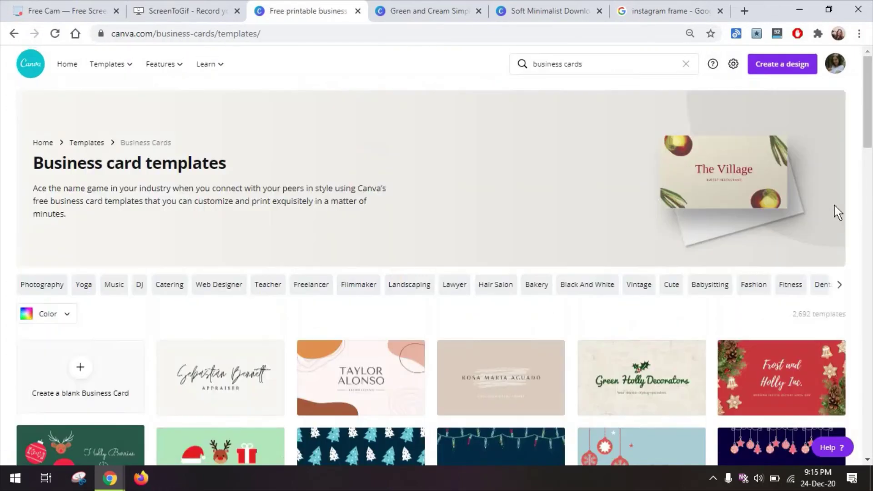
scroll(837, 209, "down", 10)
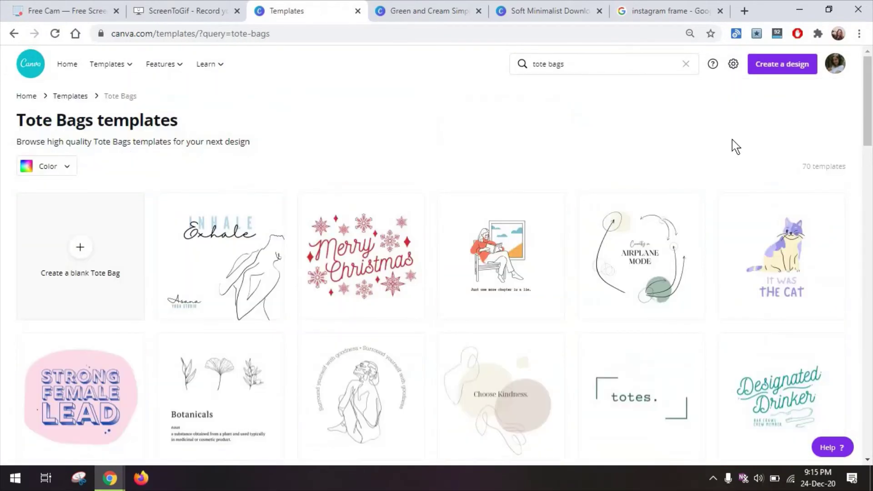
scroll(733, 147, "down", 1)
scroll(733, 147, "down", 6)
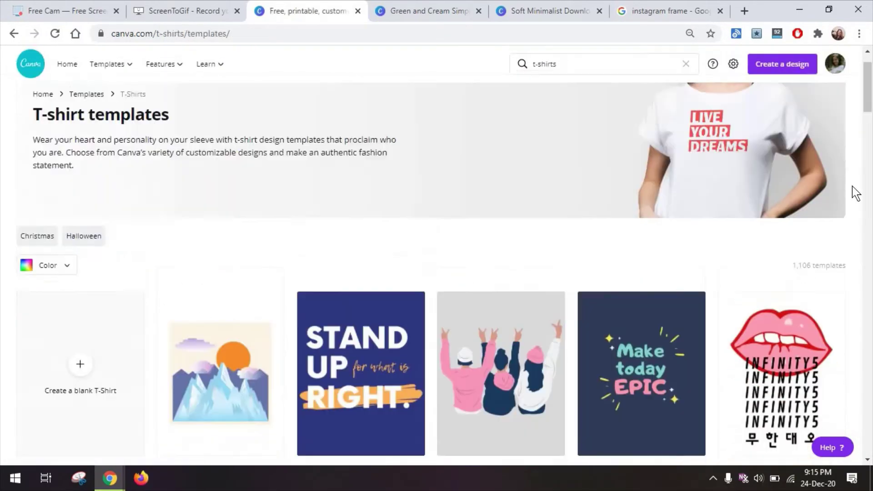
Look through the tote bag and T-shirt template galleries, and close the templates page.
scroll(855, 190, "down", 8)
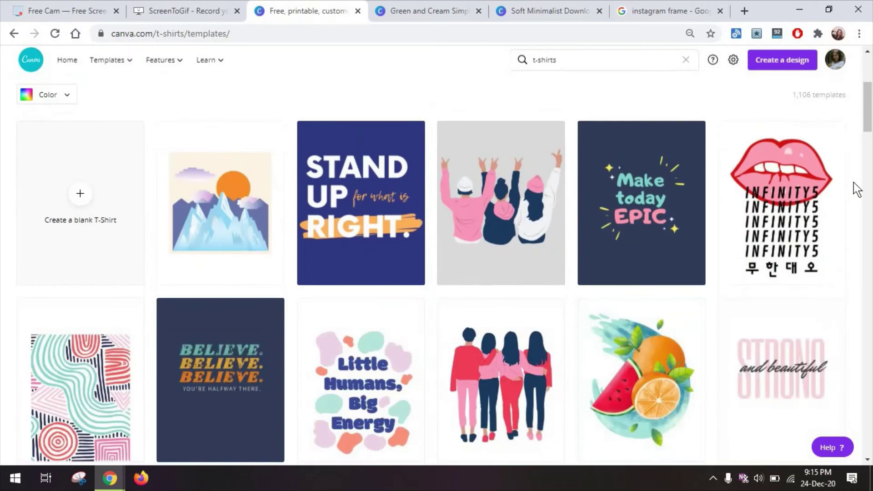
scroll(856, 190, "down", 4)
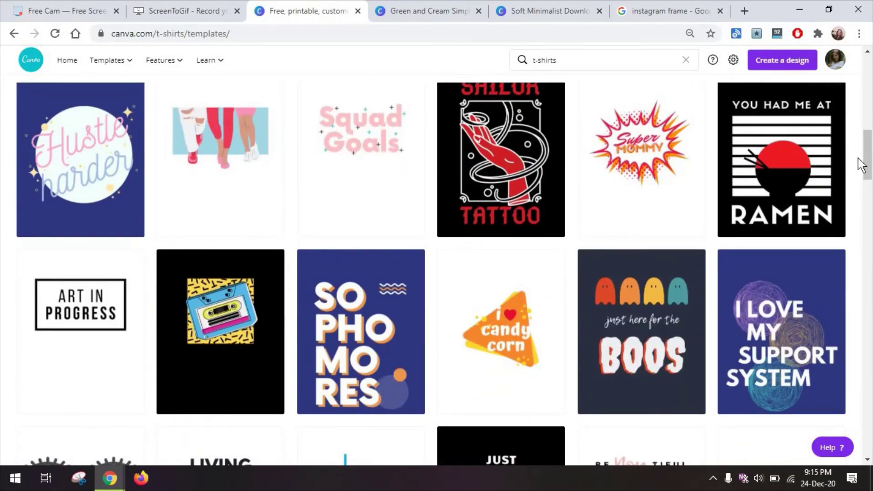
scroll(861, 165, "down", 4)
scroll(773, 296, "down", 4)
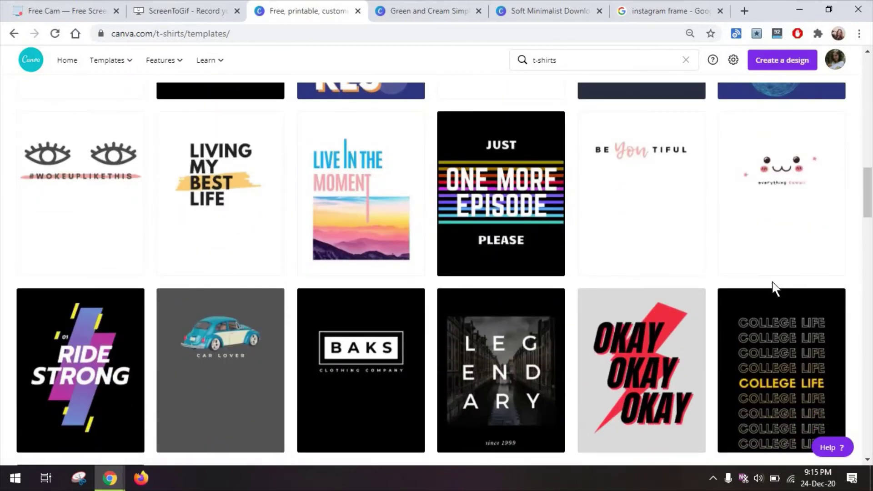
scroll(773, 287, "down", 6)
scroll(773, 283, "down", 2)
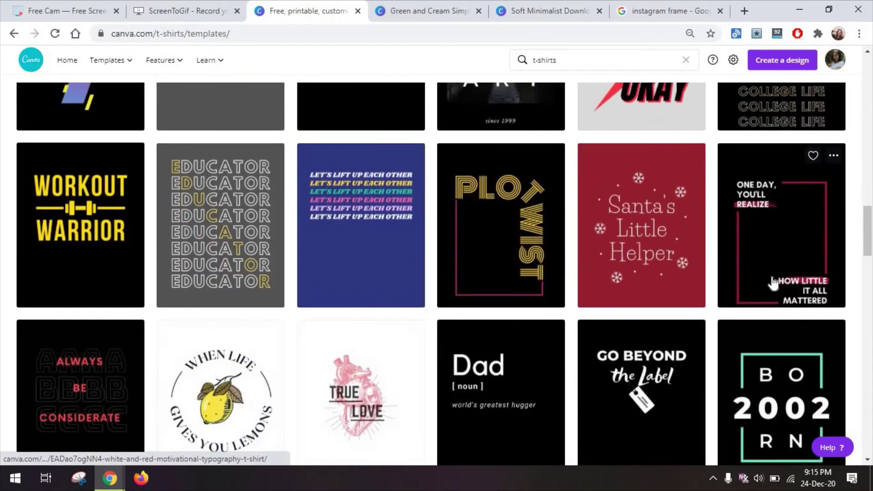
key("ctrl+w")
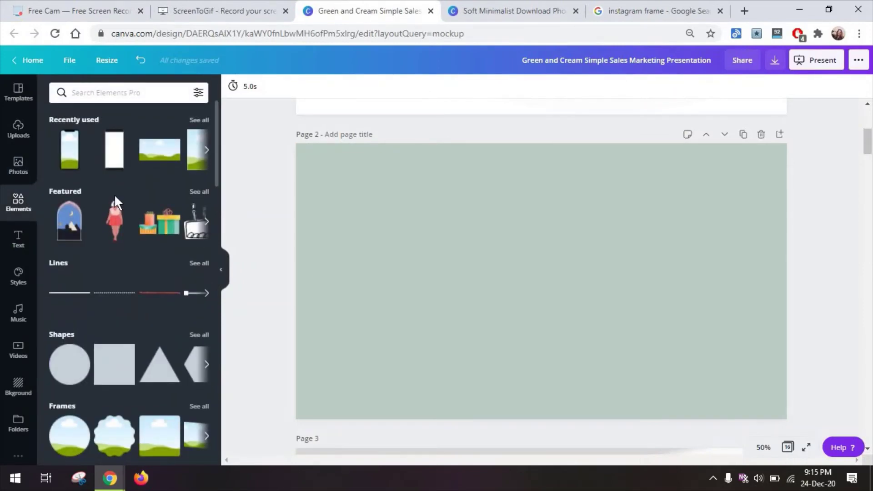
Search the elements for "instagram frame", add the cream-and-orange post frame to page 2, enlarge it to about 531 × 756 and centre it.
left_click(117, 93)
type("instagram")
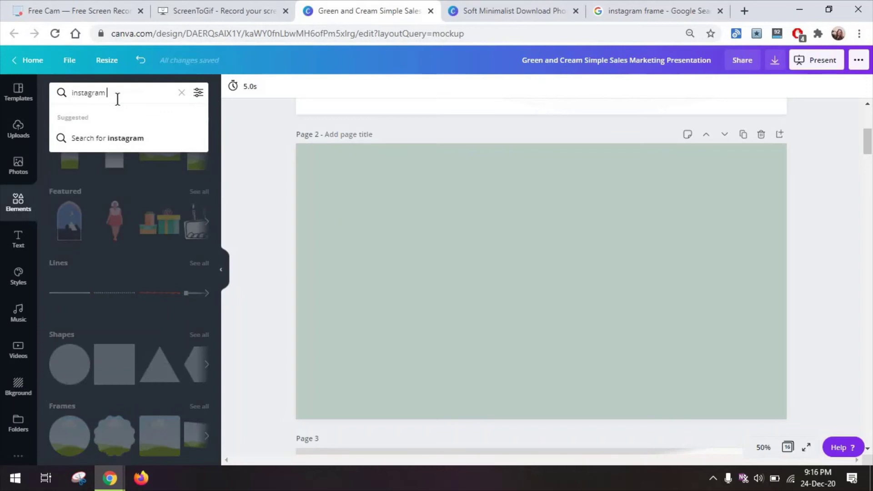
type(" frame")
key("Return")
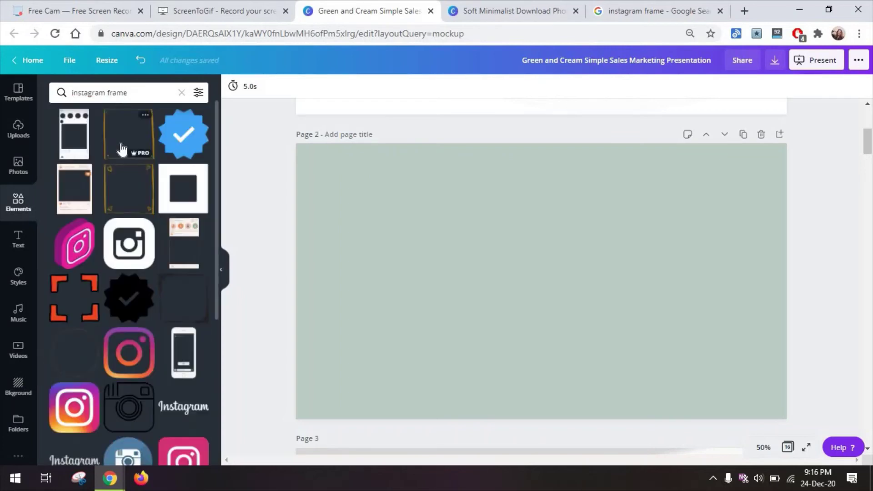
left_click(69, 183)
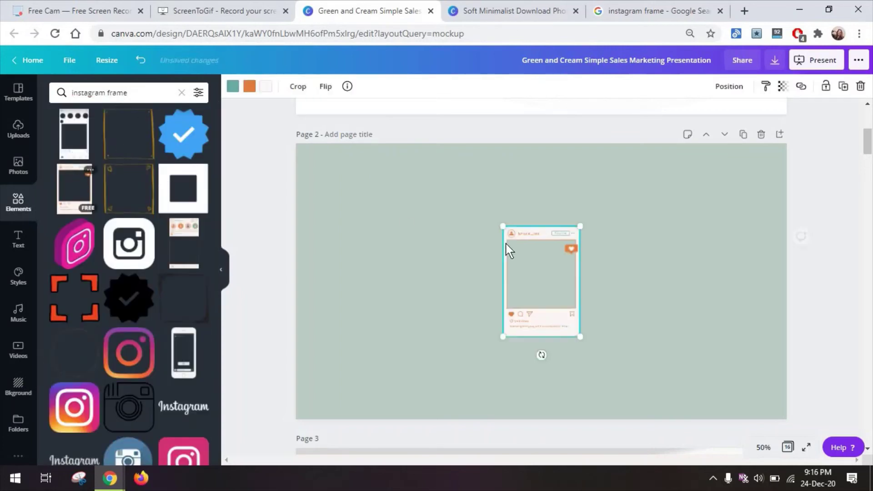
left_click_drag(502, 338, 448, 417)
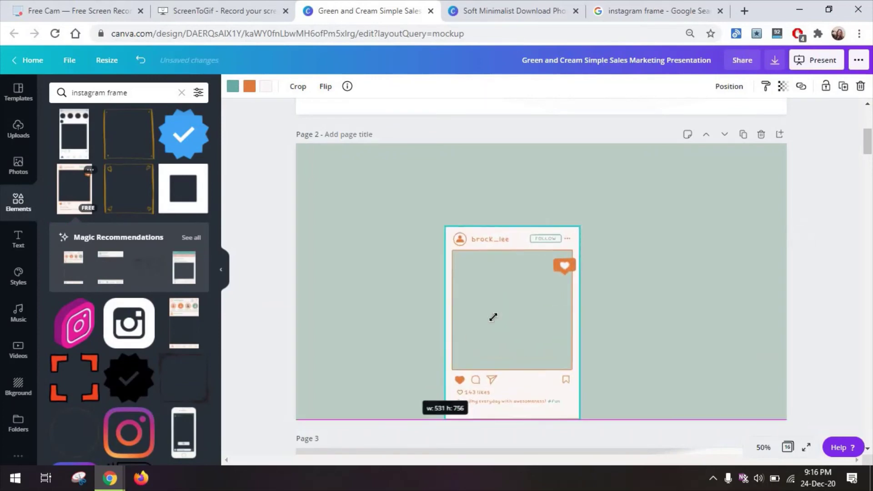
left_click_drag(555, 242, 583, 194)
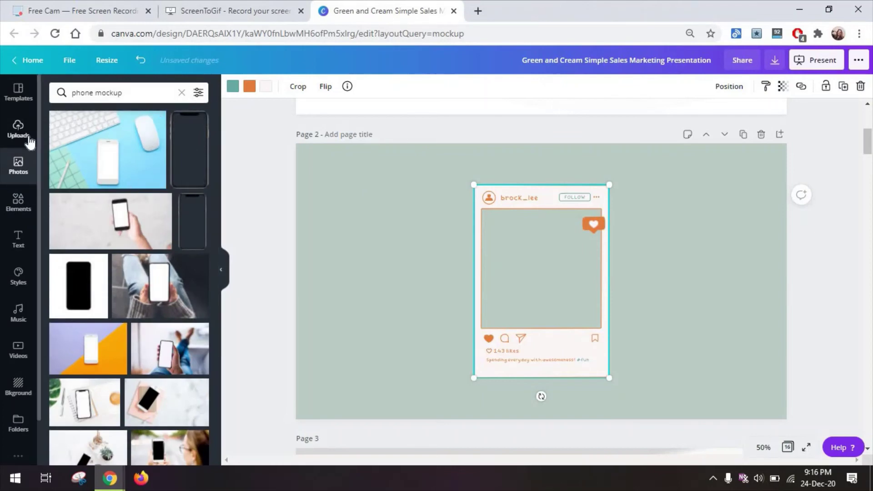
Add the uploaded photo of the pointing woman in a maroon cardigan and scale it to cover the Instagram frame's opening.
left_click(19, 130)
left_click(77, 140)
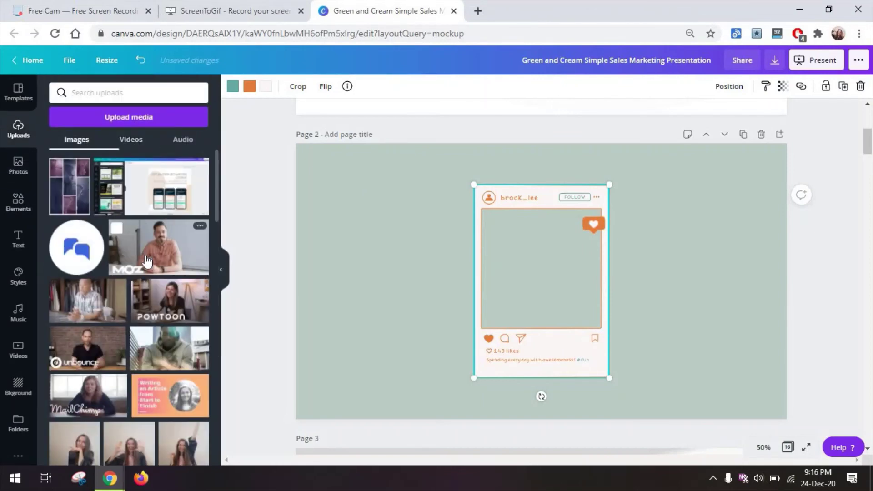
scroll(146, 262, "down", 4)
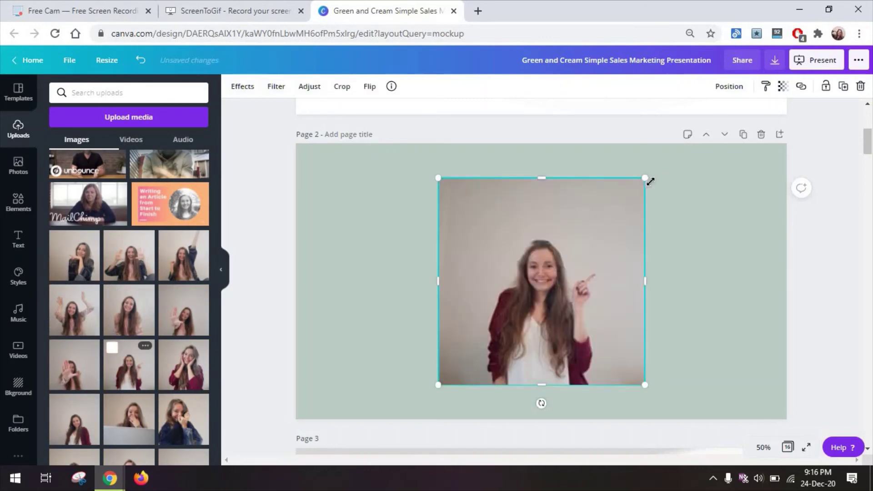
left_click_drag(577, 252, 543, 282)
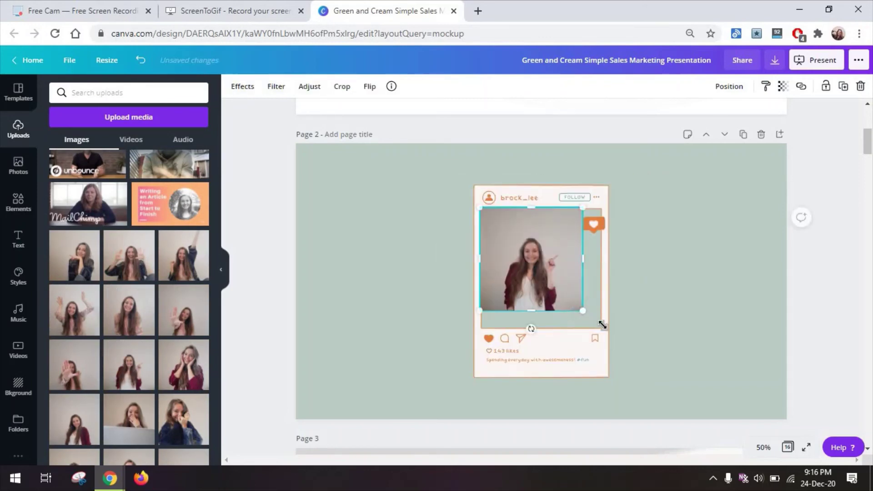
left_click_drag(603, 324, 605, 326)
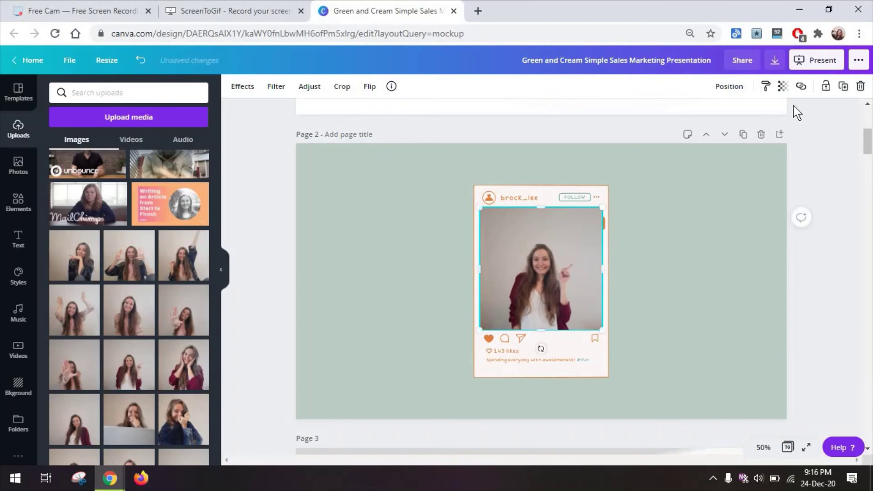
Send the woman's photo backward behind the Instagram post frame and deselect it.
left_click(739, 94)
left_click(714, 118)
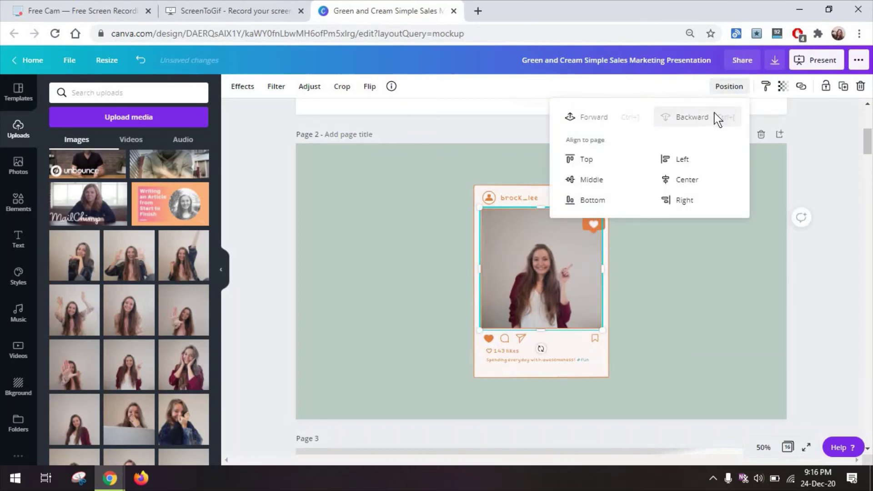
left_click(690, 297)
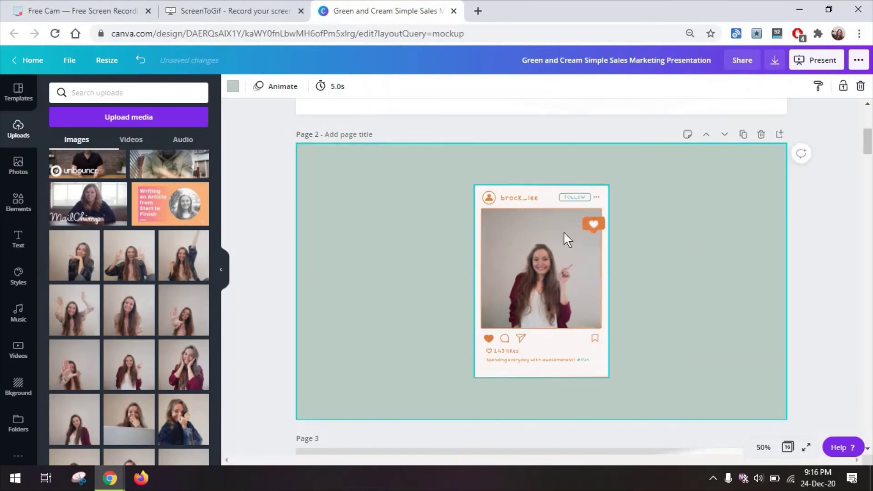
Move the Instagram post frame off the woman's photo and set the photo's brightness to 16.
left_click(764, 448)
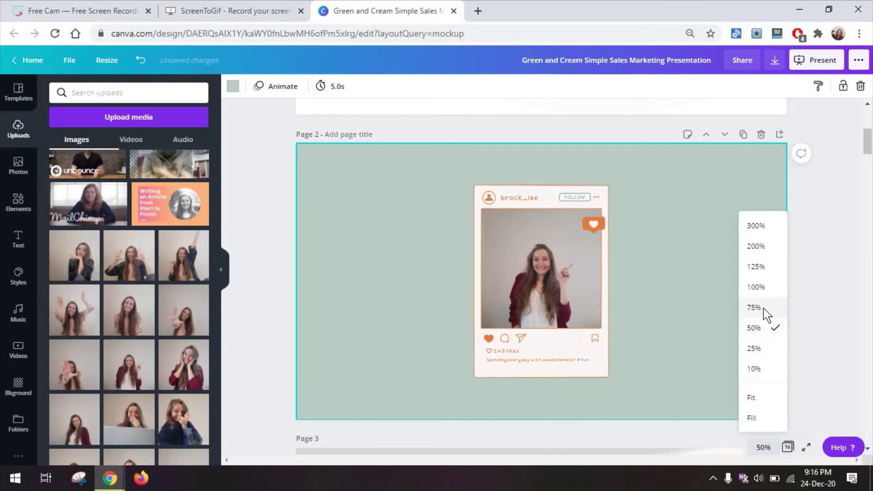
left_click(755, 308)
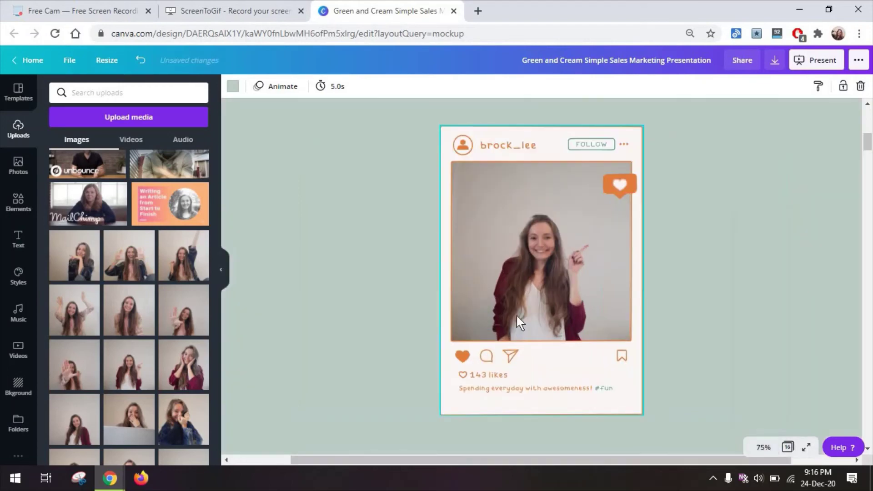
left_click(521, 237)
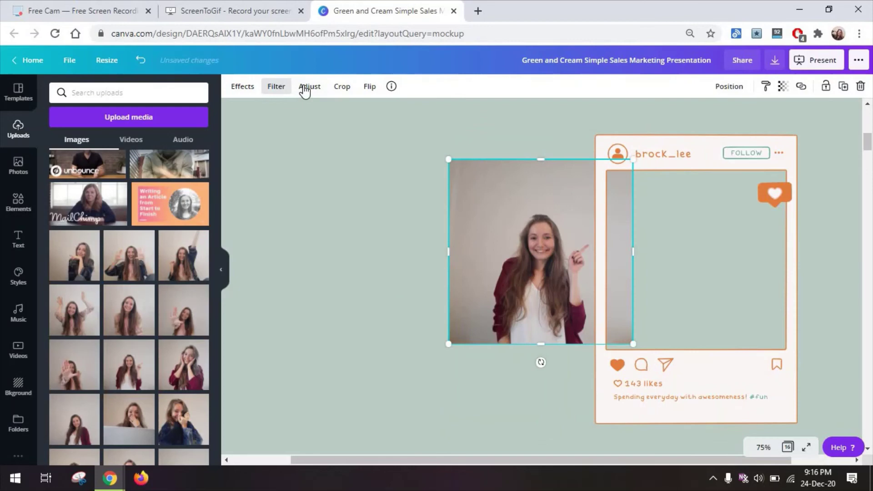
left_click(305, 89)
left_click(143, 111)
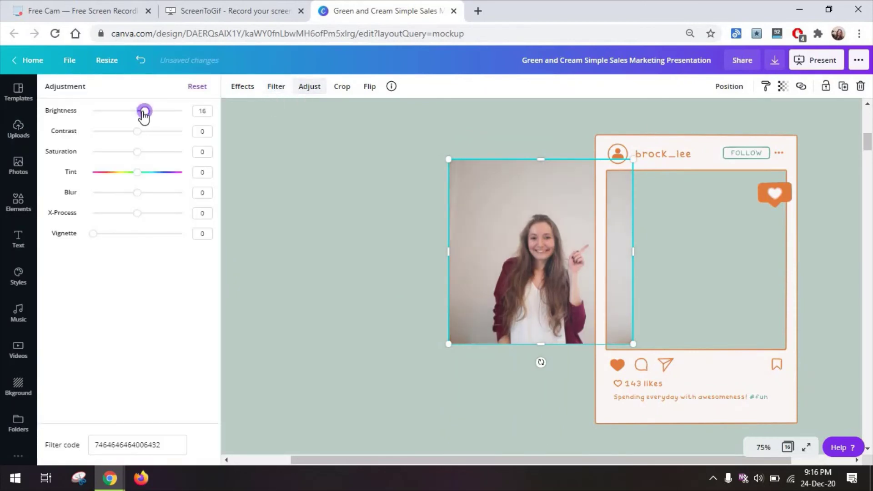
Apply the Greyscale filter to the woman's photo and move the Instagram post frame back over it.
left_click(276, 86)
left_click(116, 121)
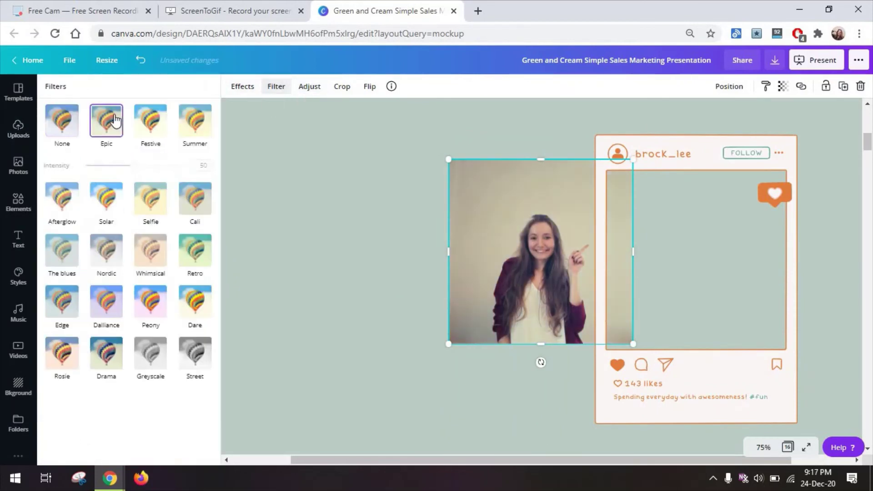
left_click(163, 358)
left_click_drag(711, 153, 550, 139)
left_click(736, 198)
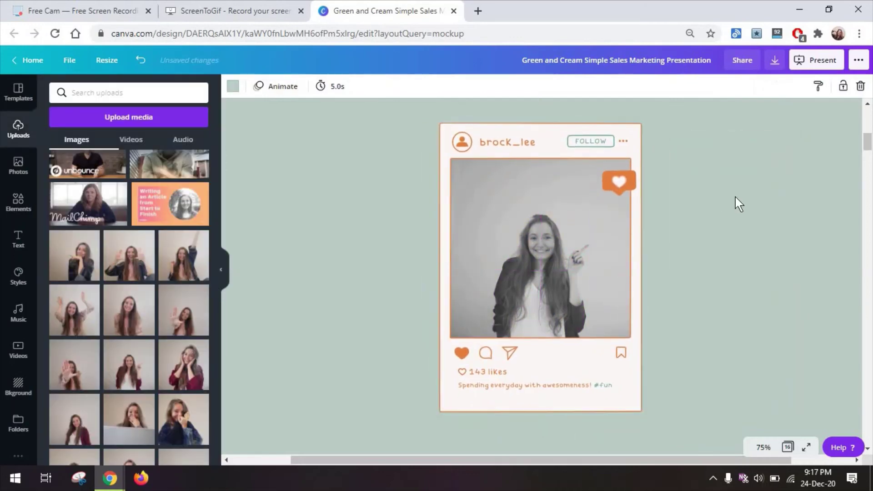
left_click(764, 447)
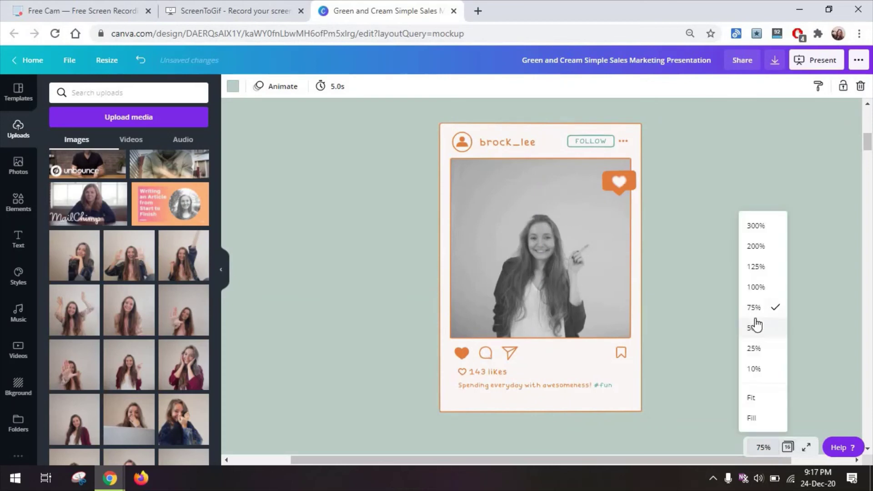
left_click(756, 327)
left_click(767, 449)
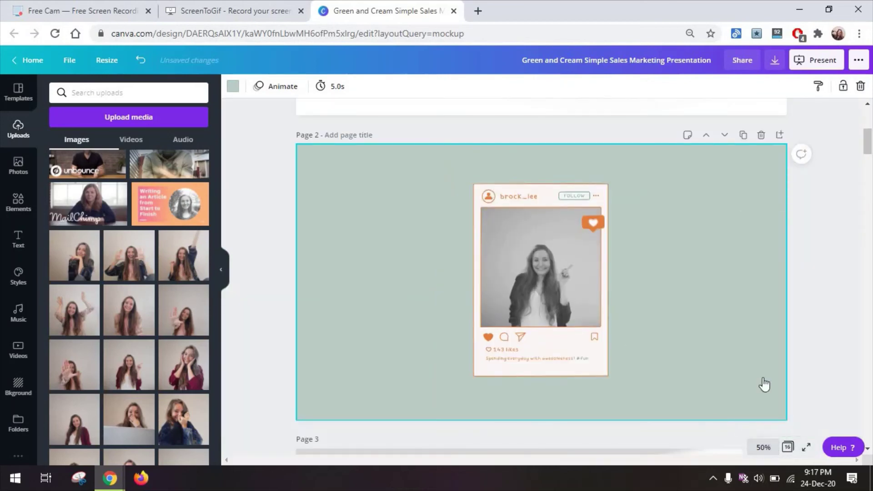
left_click(769, 307)
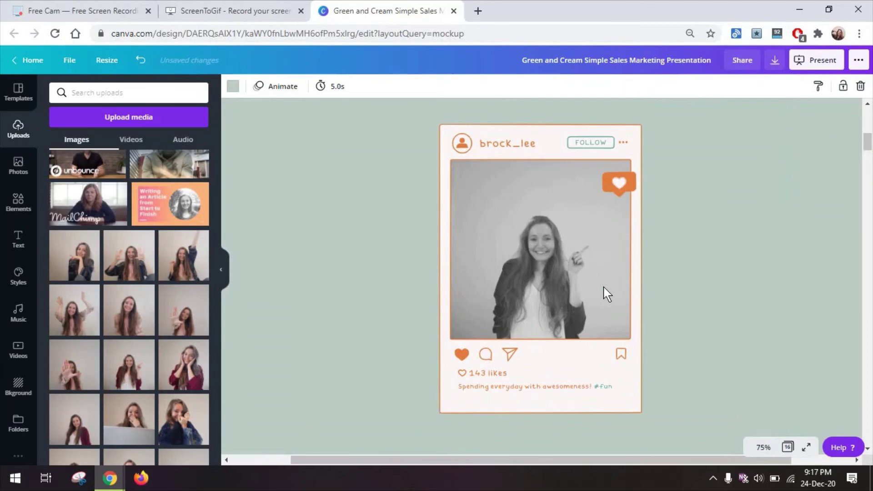
Add the white Instagram feed frame with story circles, enlarge it and place it to the right of the post mockup.
scroll(117, 198, "up", 5)
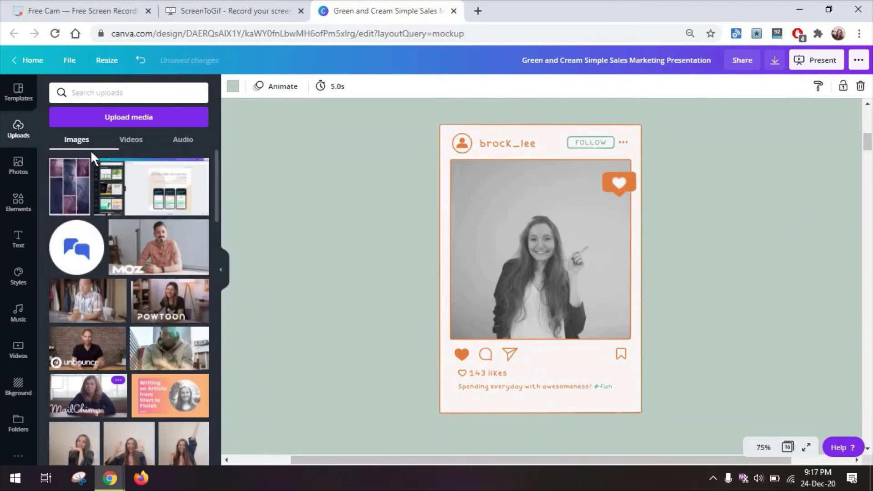
left_click(19, 203)
left_click(75, 134)
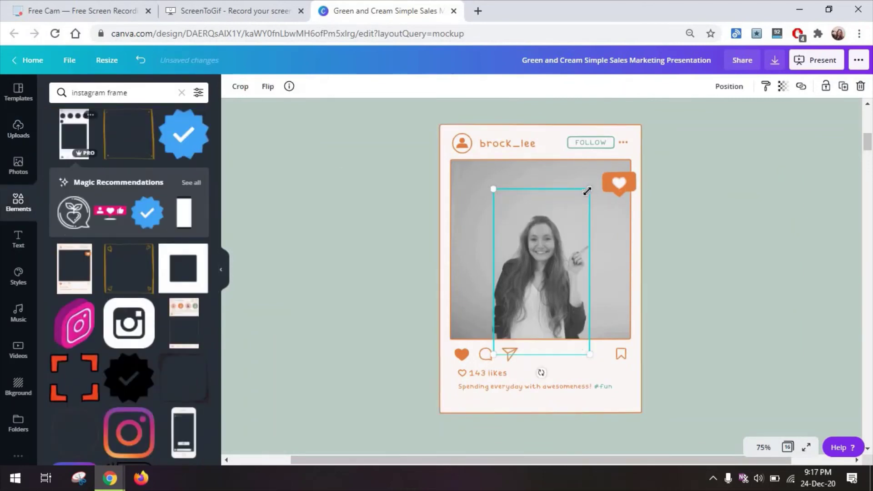
left_click_drag(589, 190, 687, 136)
left_click_drag(546, 164, 707, 208)
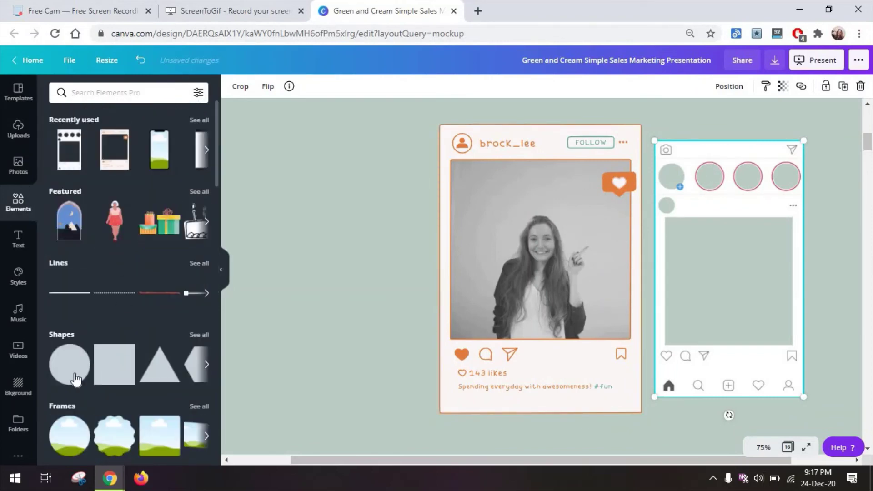
Add a circular photo frame, shrink it and align it over the first red-ringed story circle of the feed frame.
left_click(68, 438)
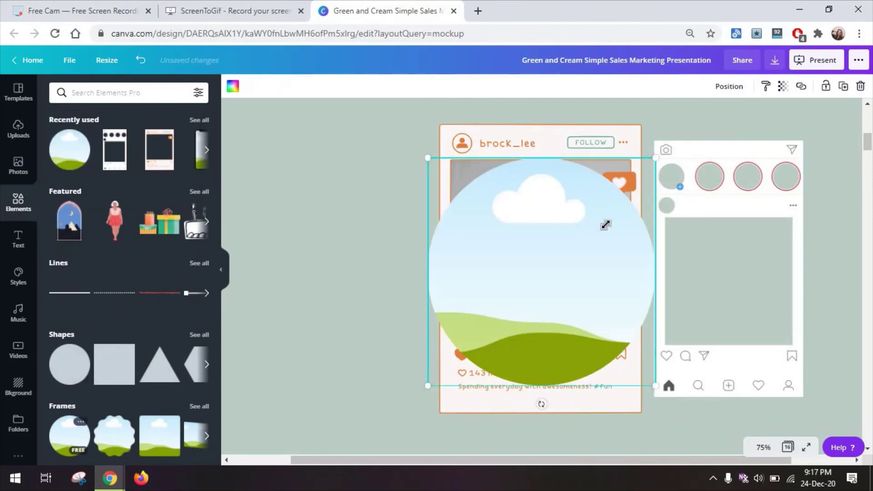
left_click_drag(605, 224, 714, 176)
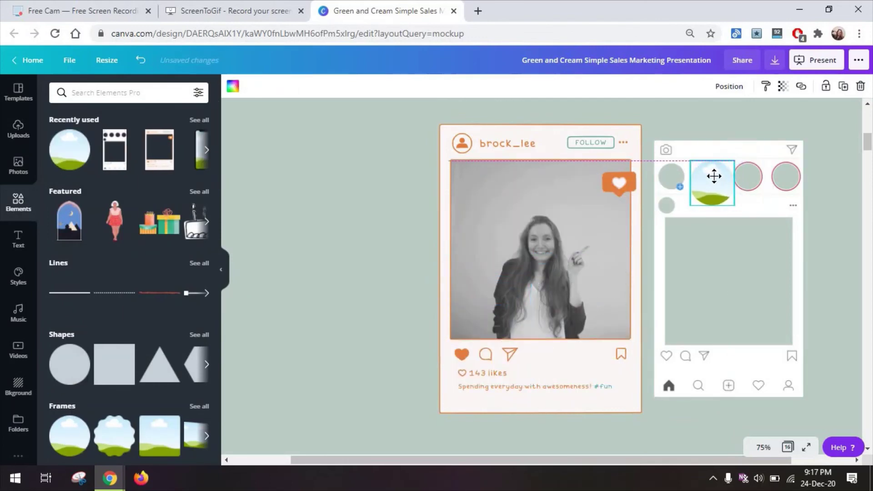
left_click(814, 326)
left_click(764, 447)
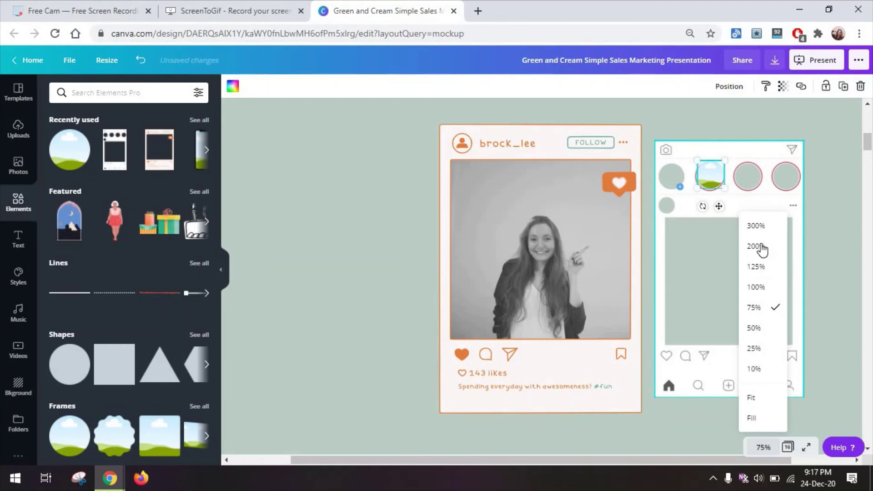
left_click(760, 245)
scroll(571, 464, "up", 2)
left_click_drag(580, 460, 718, 460)
scroll(637, 364, "up", 2)
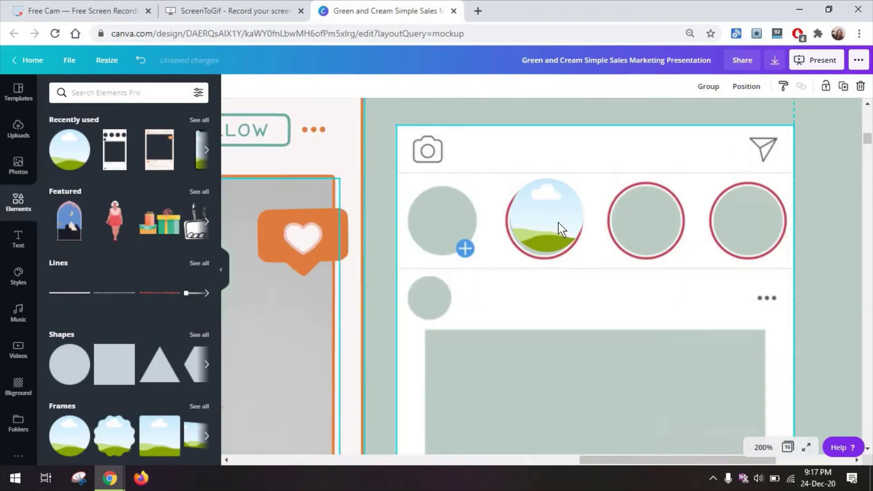
left_click(554, 228)
left_click_drag(551, 230, 547, 229)
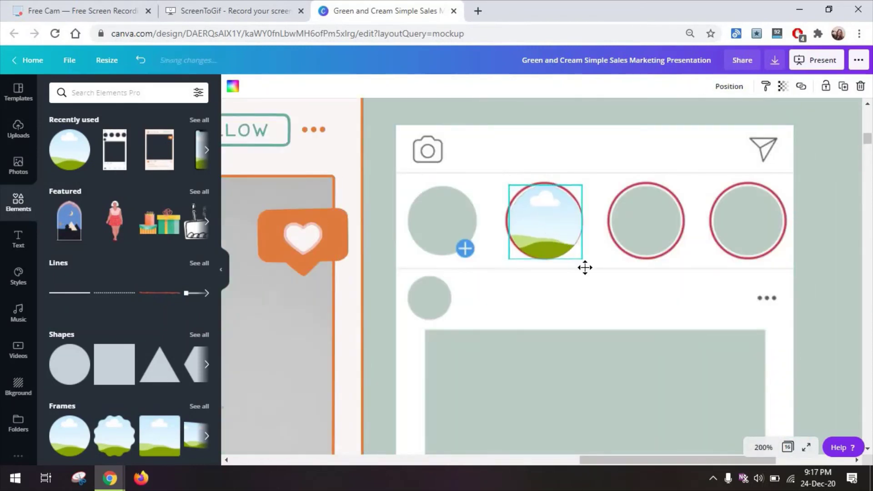
Try sending the circular photo frame behind the Instagram feed frame, and bring it forward again.
left_click(727, 87)
left_click(691, 117)
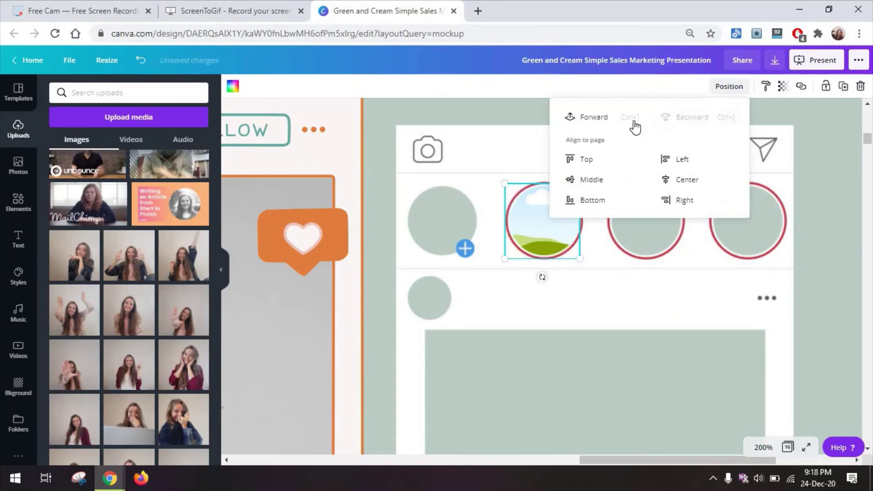
left_click(621, 120)
left_click(512, 179)
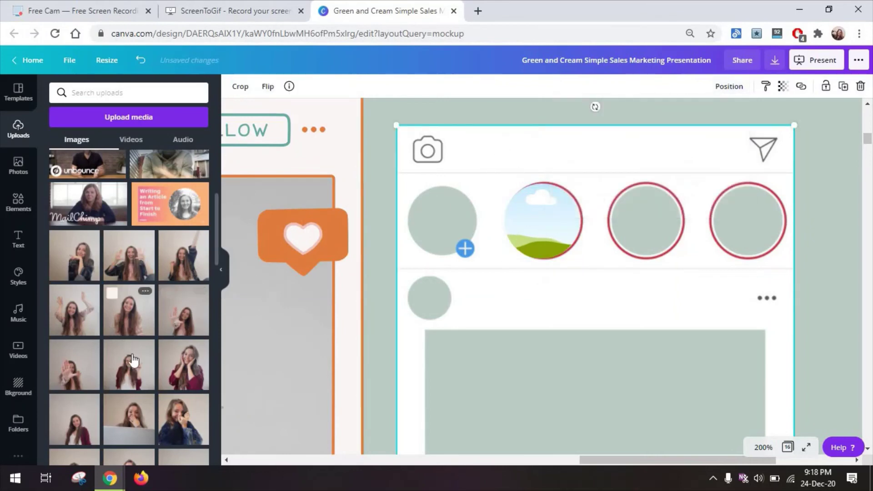
Fill the circular frame with the uploaded photo of the smiling woman in pink and send it behind the feed frame.
left_click_drag(480, 249, 528, 221)
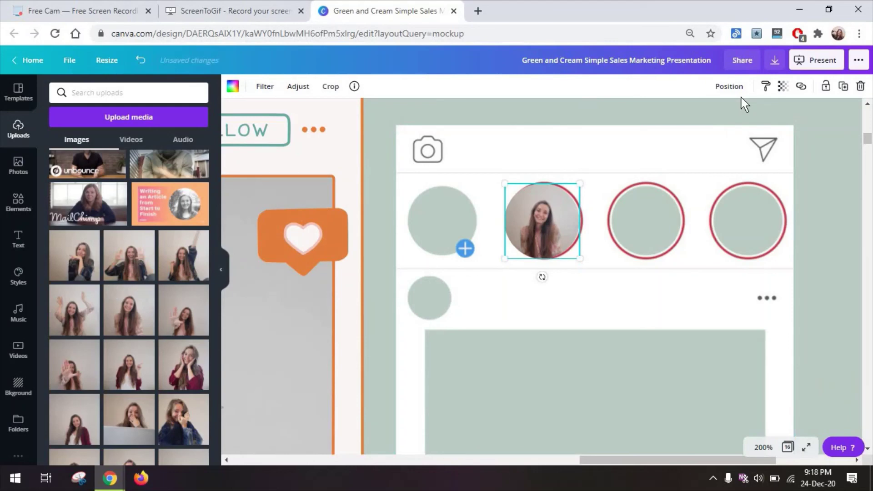
left_click(727, 87)
left_click(705, 117)
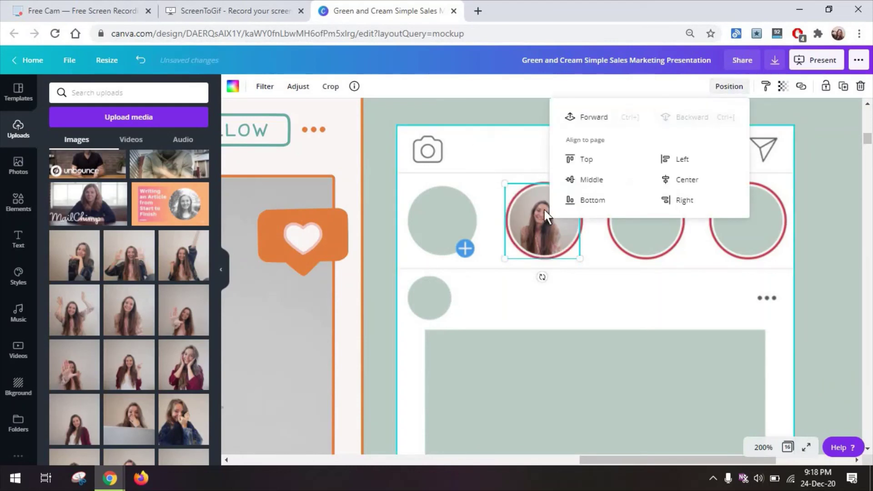
left_click(545, 213)
Search the elements for "facebook frame" and add the teal-and-pink Facebook post frame to the page.
left_click(764, 448)
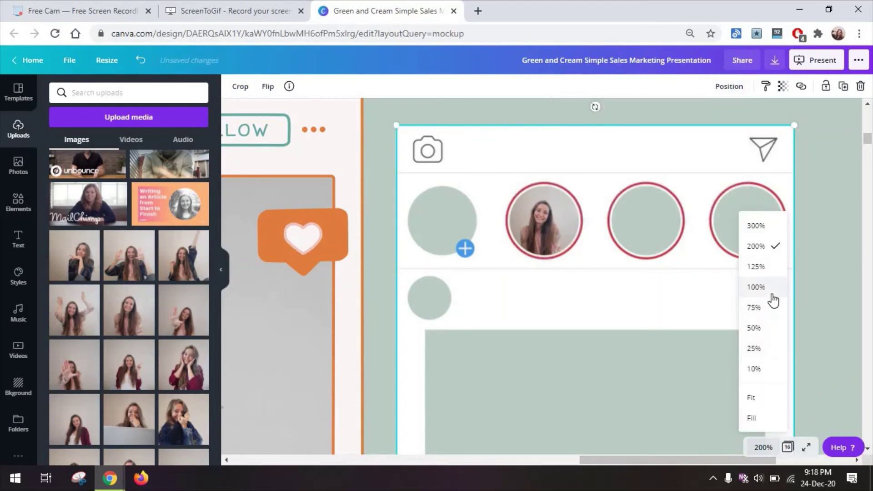
left_click(772, 295)
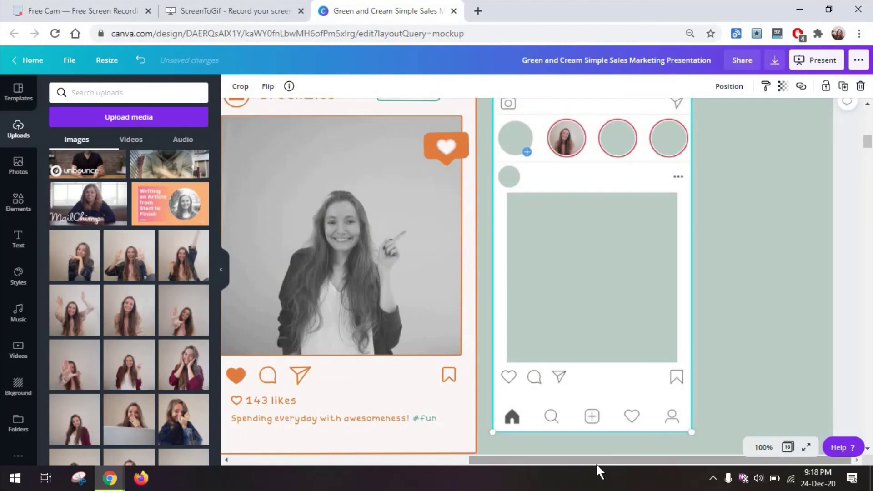
left_click_drag(596, 460, 469, 461)
left_click(16, 195)
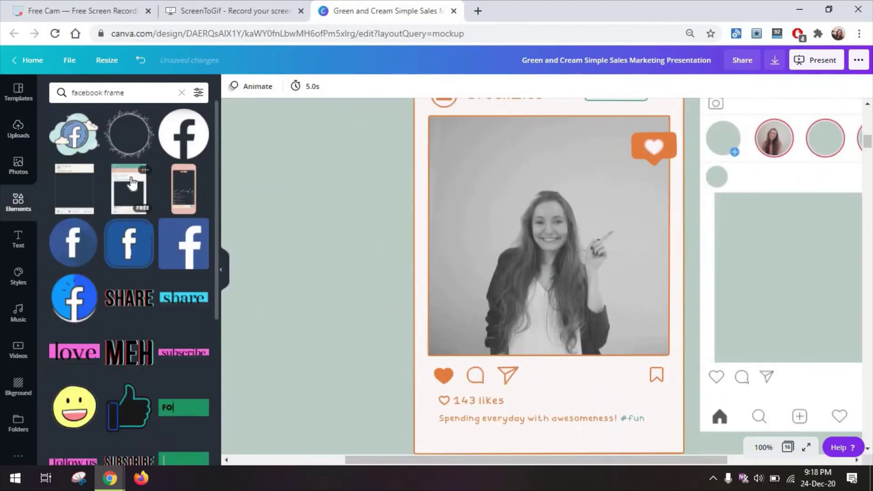
left_click_drag(128, 177, 538, 195)
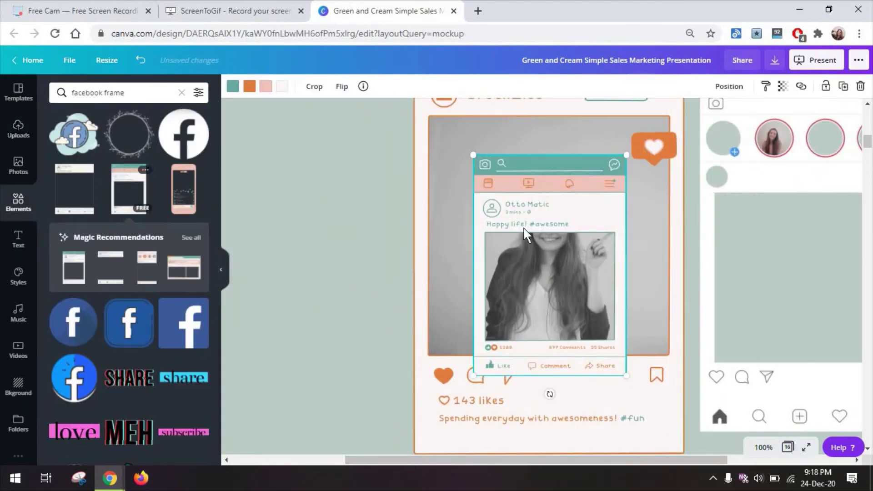
Add the pink Facebook Live phone frame, place it to the left of the Instagram post mockup and view its details.
left_click(516, 259)
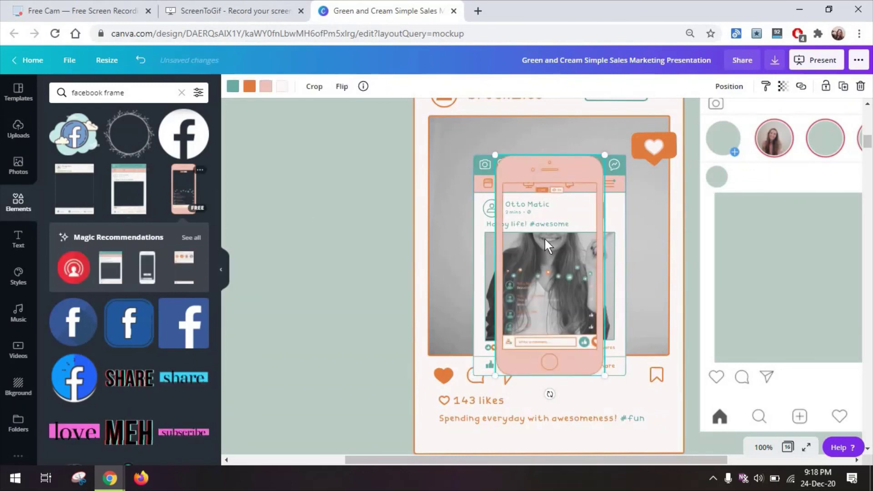
left_click_drag(544, 237, 335, 230)
left_click_drag(409, 219, 302, 228)
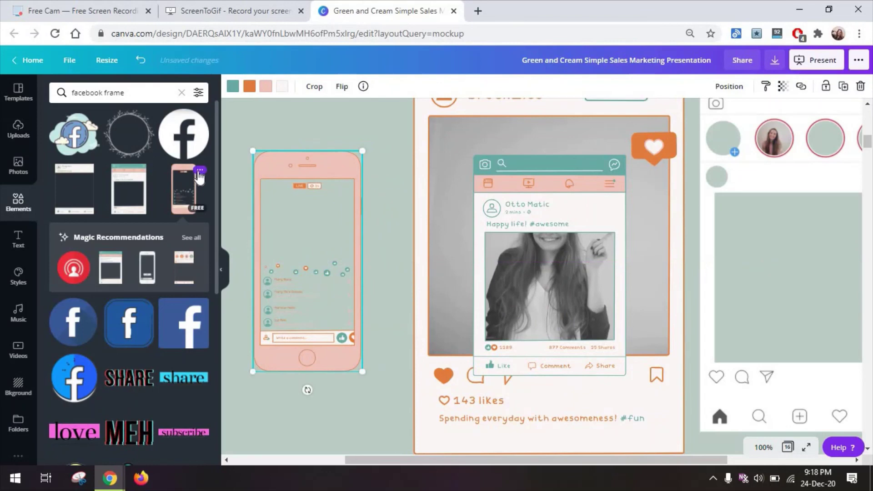
left_click(200, 169)
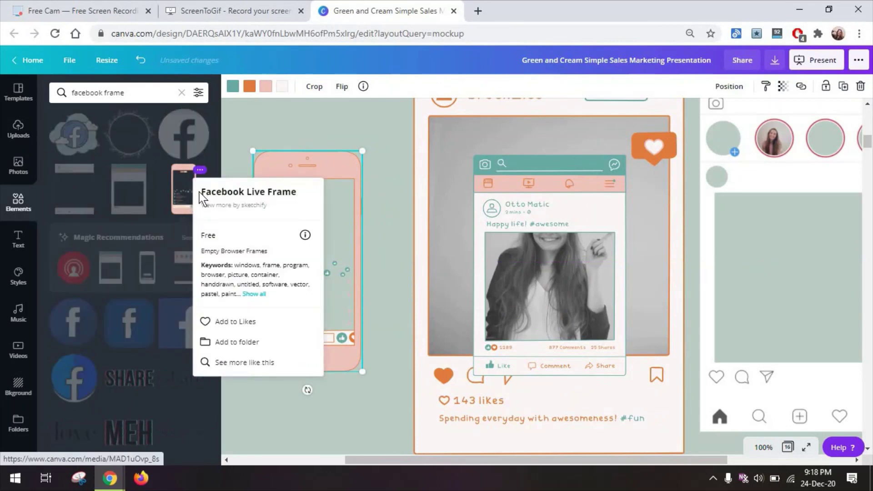
Replace the page's mockups with the teal Twitter phone frame from a "twitter frame" search, enlarged and moved slightly left.
left_click(122, 112)
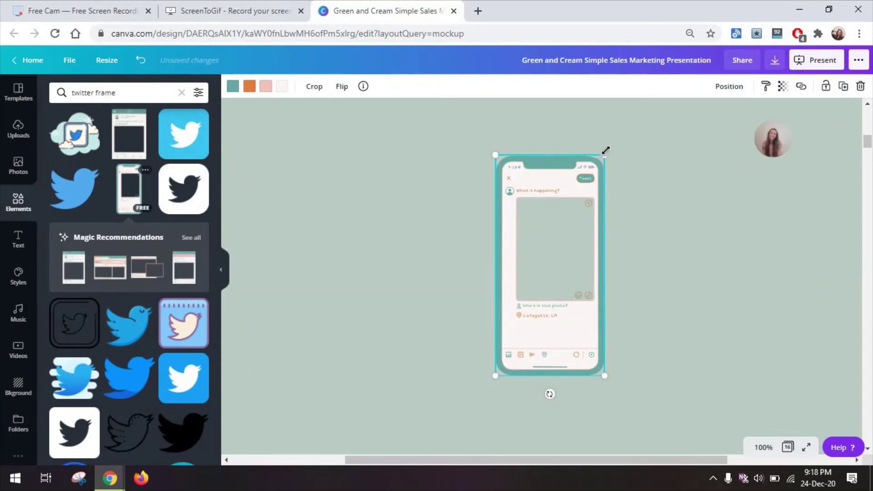
left_click_drag(604, 155, 680, 118)
left_click_drag(593, 135, 508, 179)
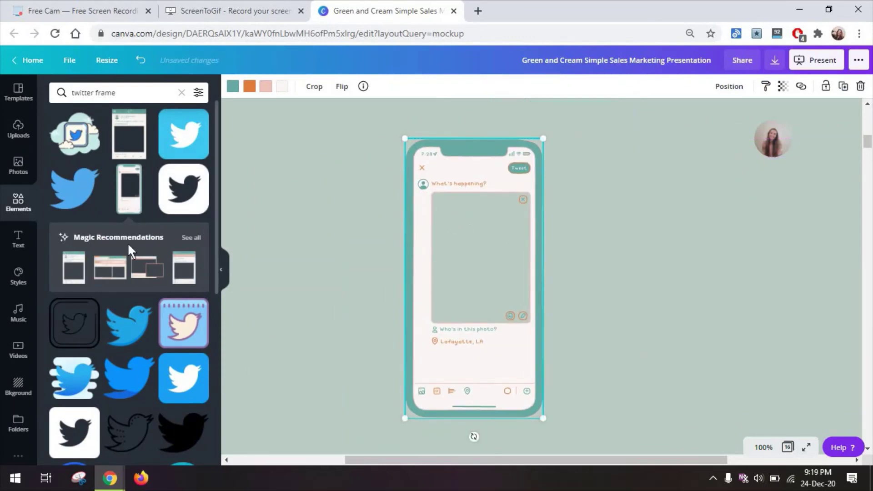
Browse all the Magic Recommendations related to the Twitter phone frame.
left_click(190, 238)
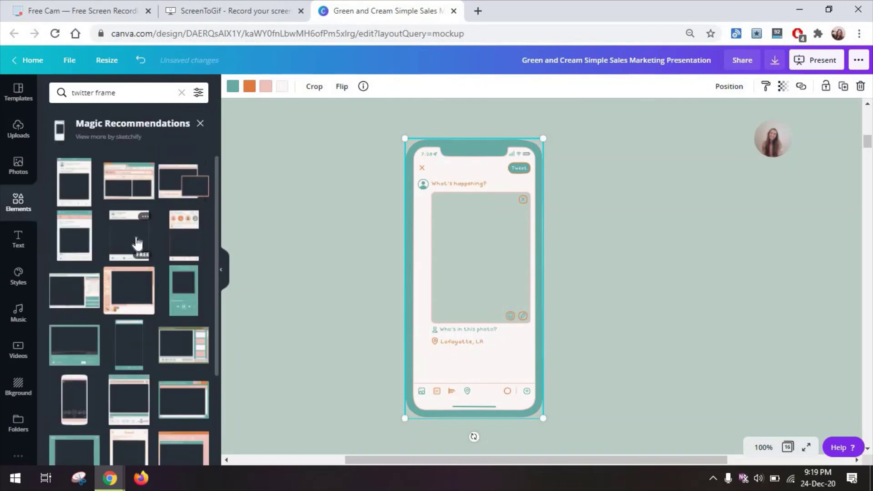
scroll(137, 241, "down", 3)
scroll(136, 241, "up", 2)
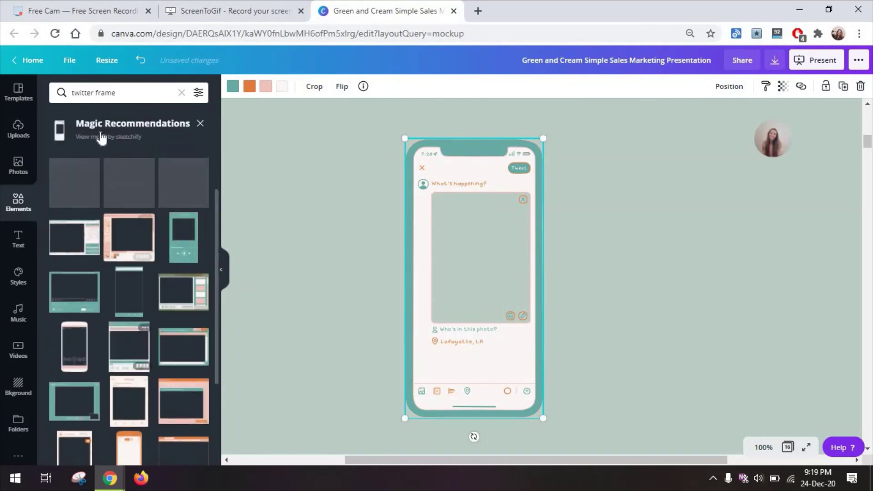
Search the elements for "youtube frame", add the teal video player frame and place it to the right of the Twitter phone.
triple_click(89, 93)
type("youtube f")
key("Return")
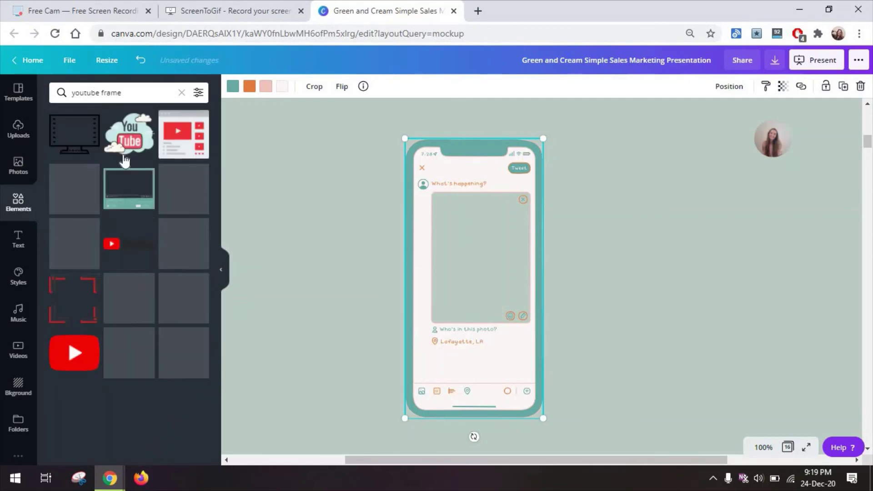
left_click(137, 204)
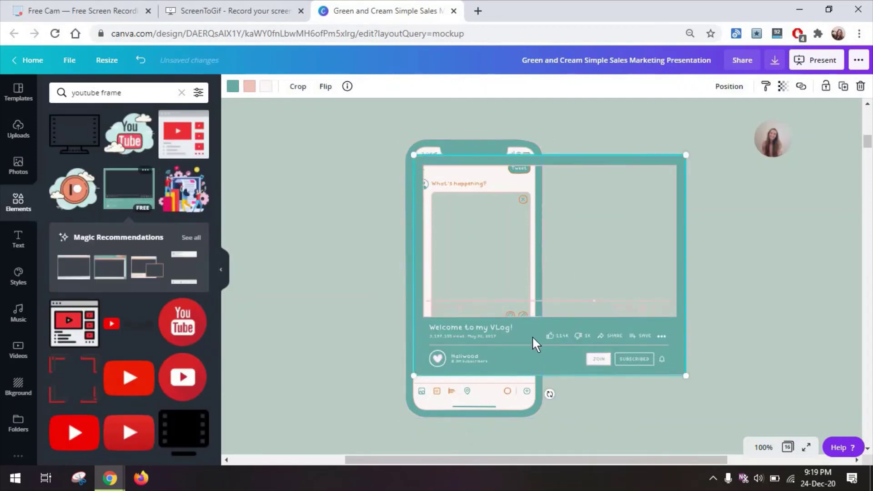
left_click_drag(532, 336, 693, 349)
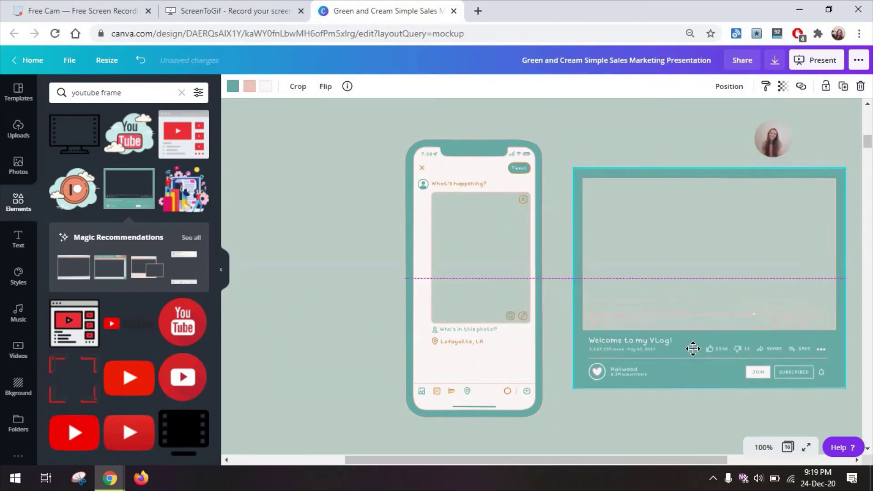
Try orange and lighter blues for the YouTube frame's teal parts, settle on periwinkle blue and close the colour choices.
left_click(233, 86)
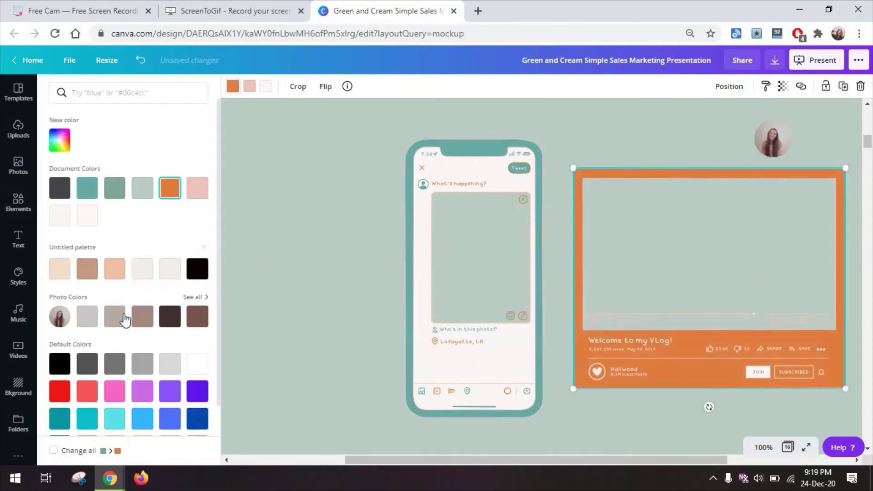
left_click(116, 422)
left_click(142, 419)
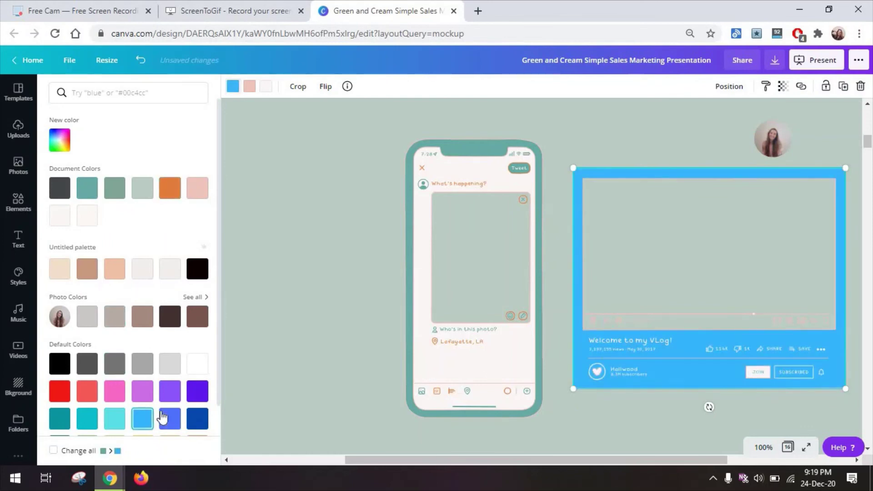
left_click(168, 418)
left_click(340, 261)
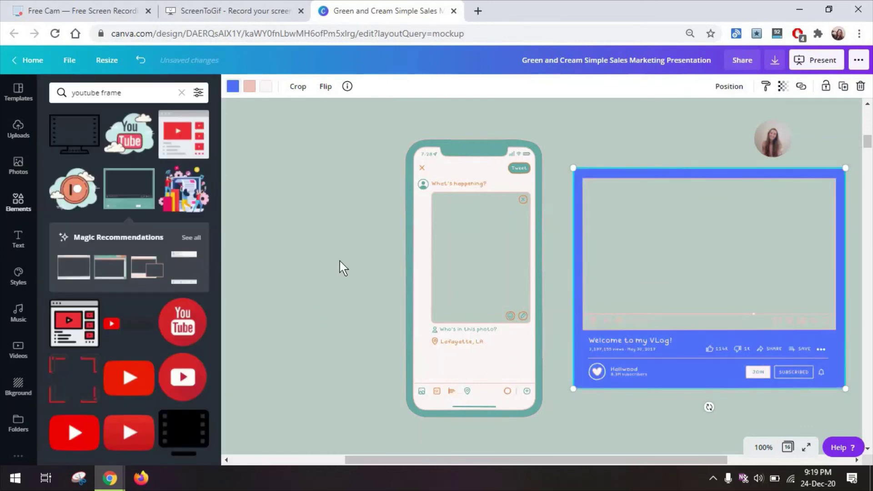